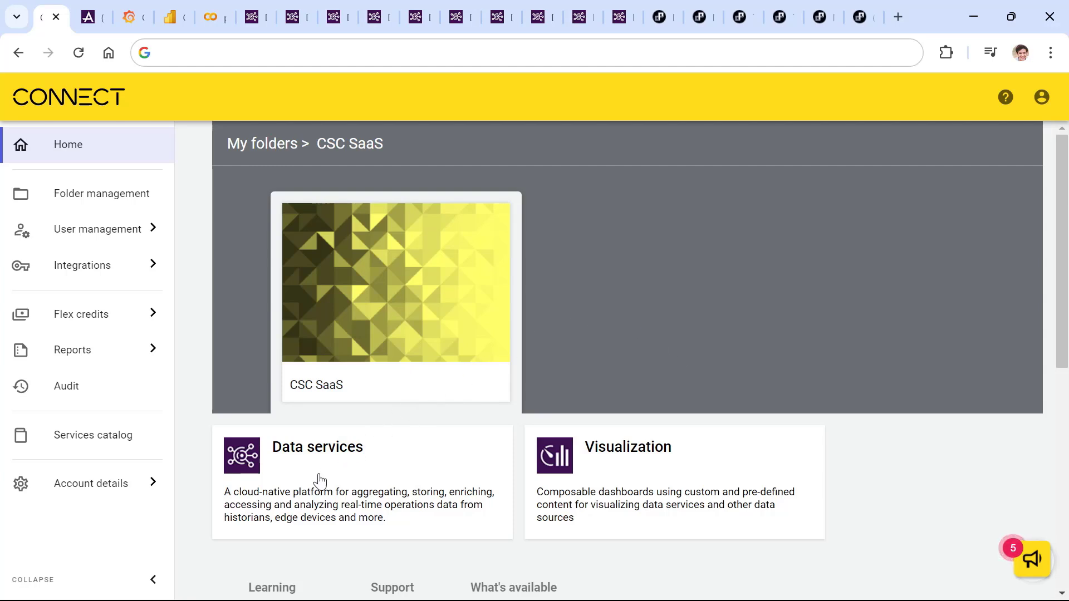
- Switch to the tab with the Rotating Machinery Chassis 1 acceleration, status and power dashboard
key(ctrl+Tab)
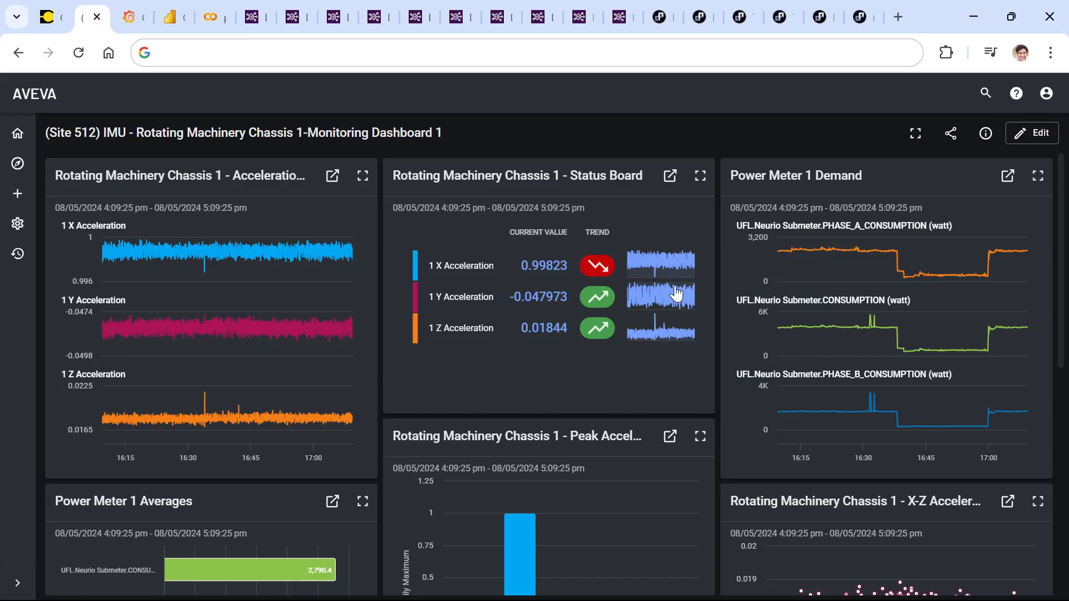
- Switch to CSC SaaS - Grafana Dashboard 1 showing the last 5 minutes of power meter data
click(124, 18)
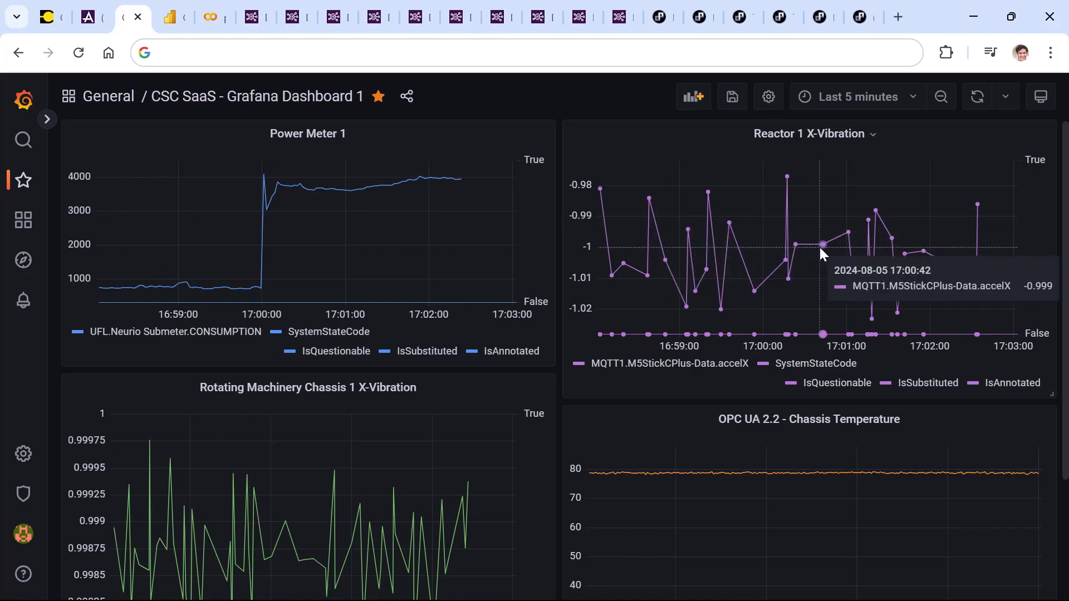
- Bring up the CSC SaaS Data View Analysis report and read the hourly average power tooltip
click(171, 18)
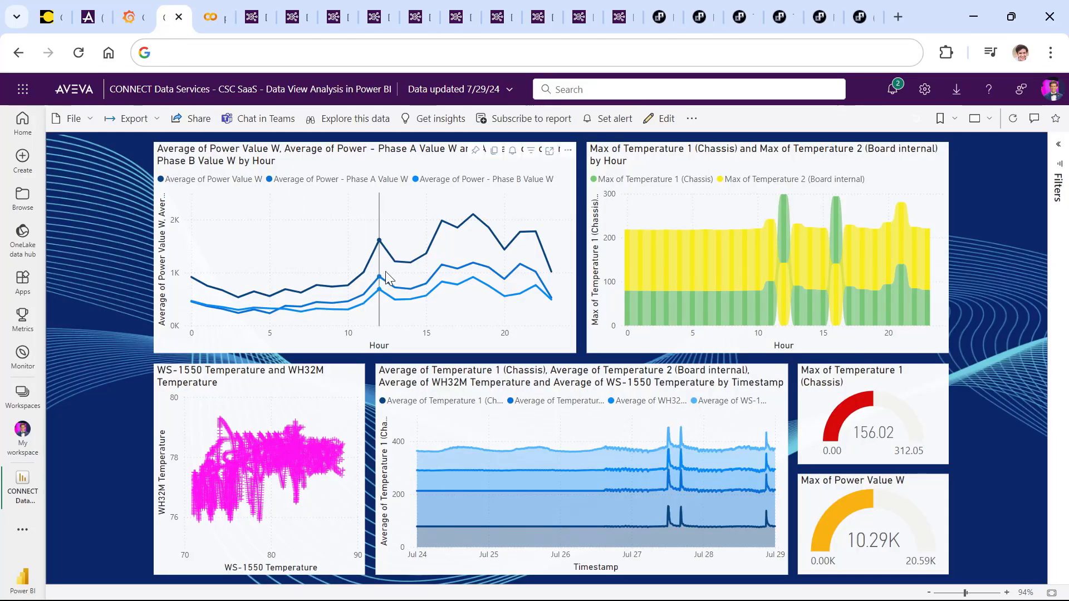
mouse_move(385, 272)
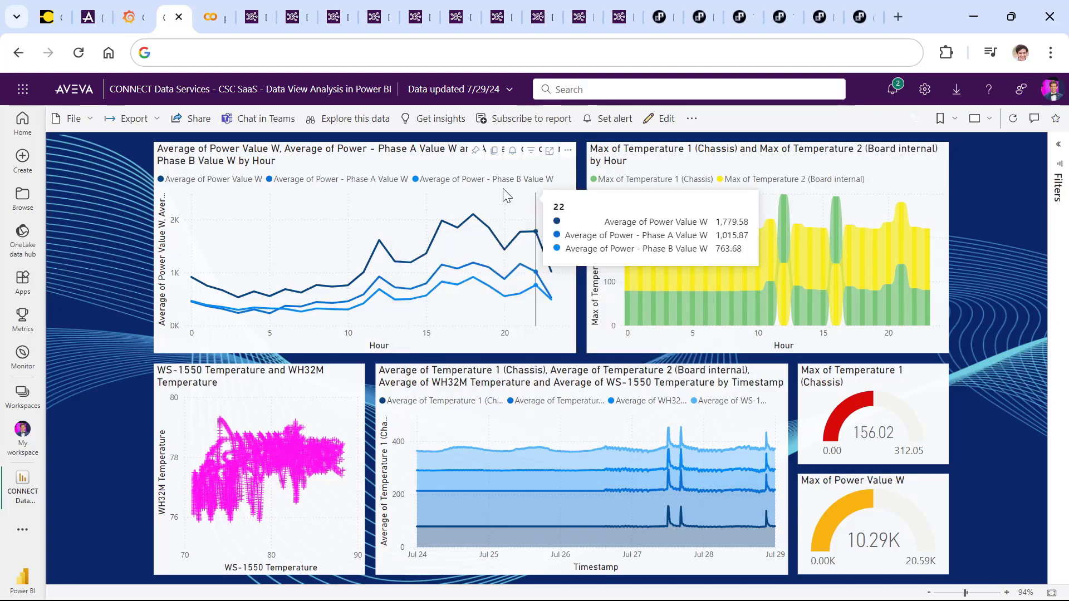
- Review the CSC SaaS Data View 1.ipynb data table and correlation heatmap, then return to cell 1
click(211, 20)
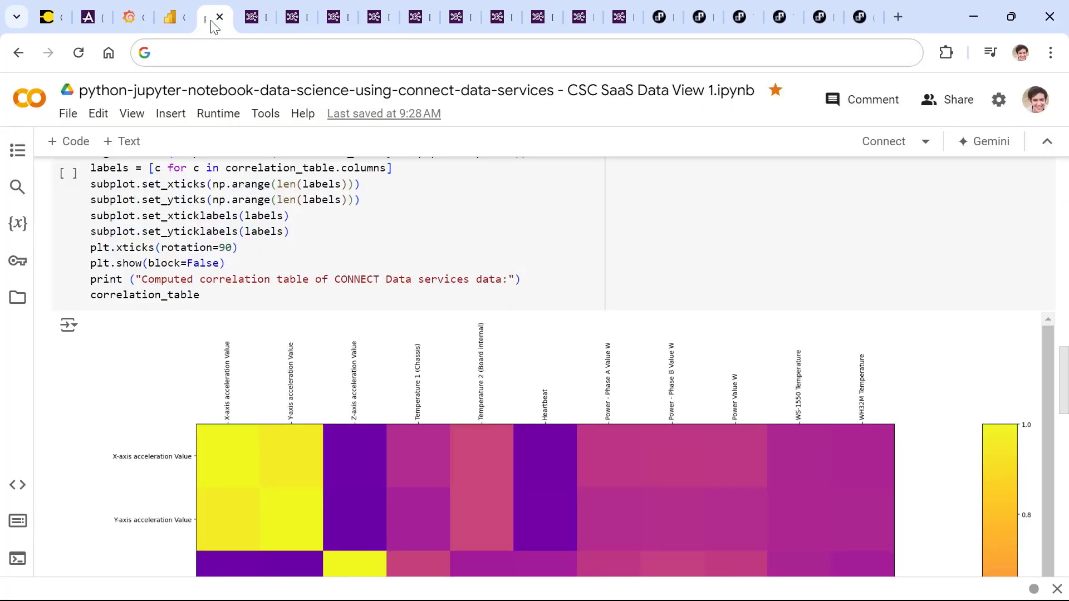
scroll(384, 295, up, 20)
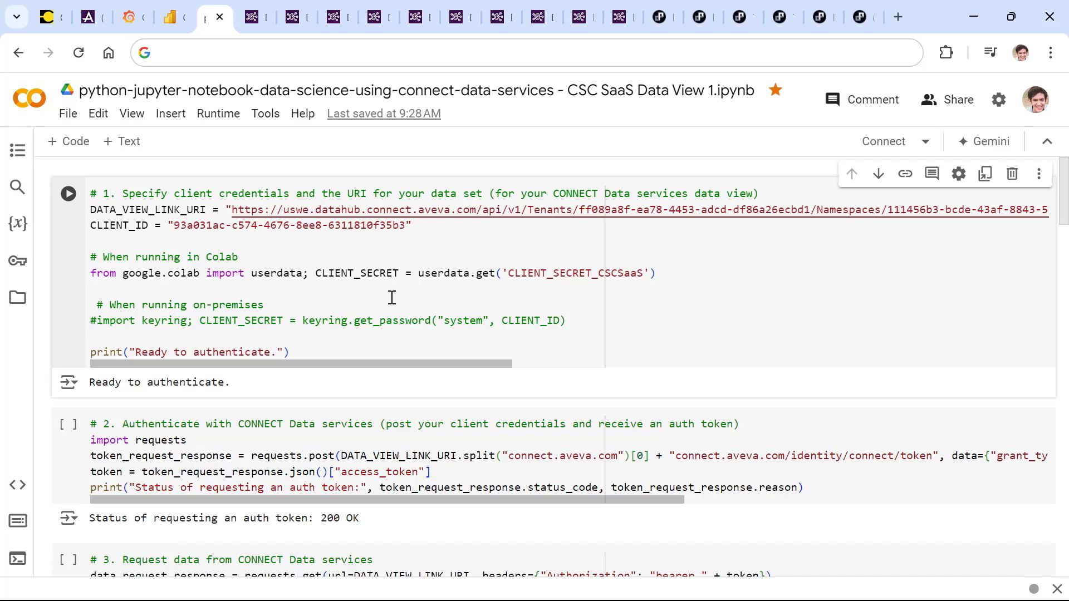
scroll(392, 297, down, 20)
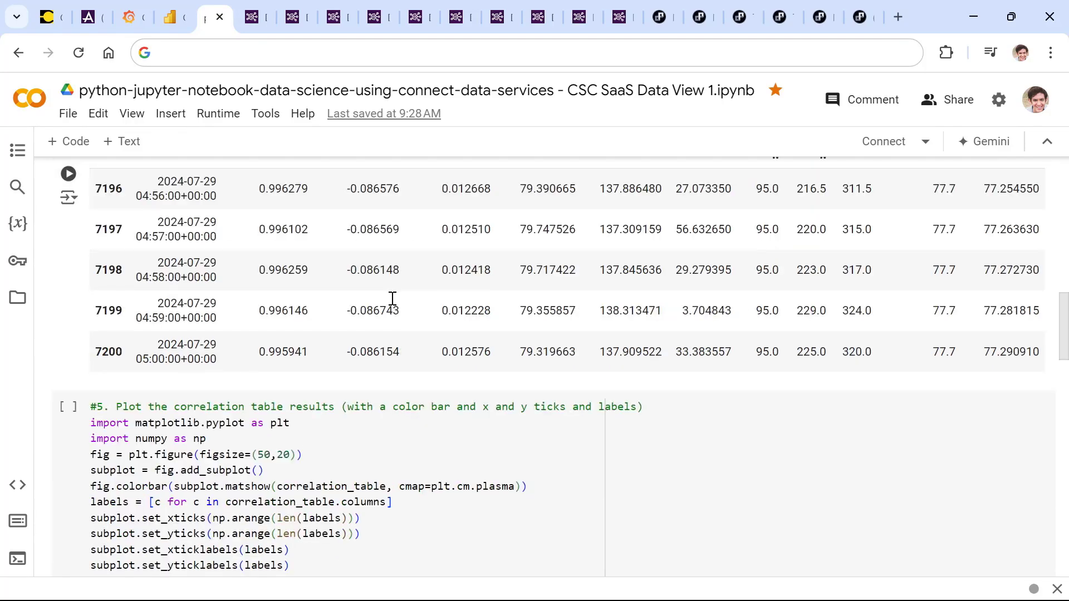
scroll(392, 299, down, 8)
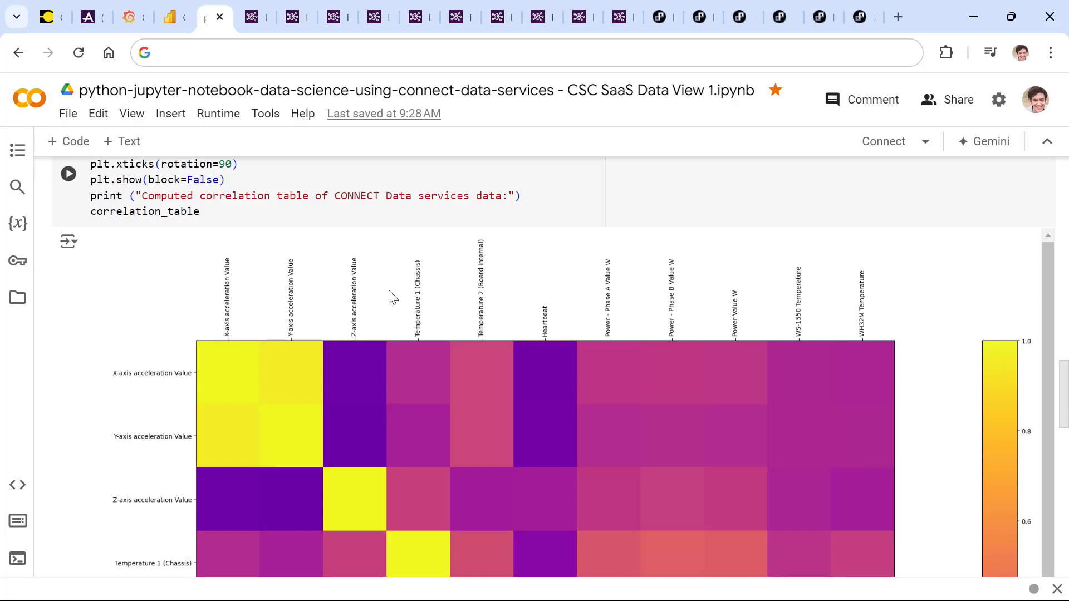
scroll(392, 298, up, 20)
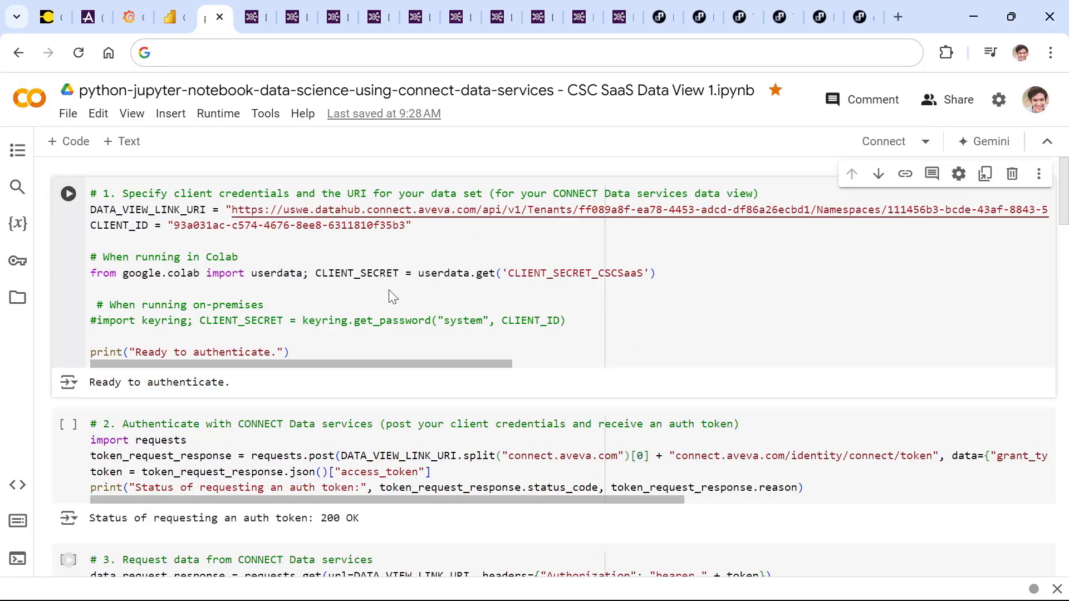
- Show Rotating Machinery Chassis 1 in Asset Explorer with its X, Y, Z acceleration trend
click(243, 22)
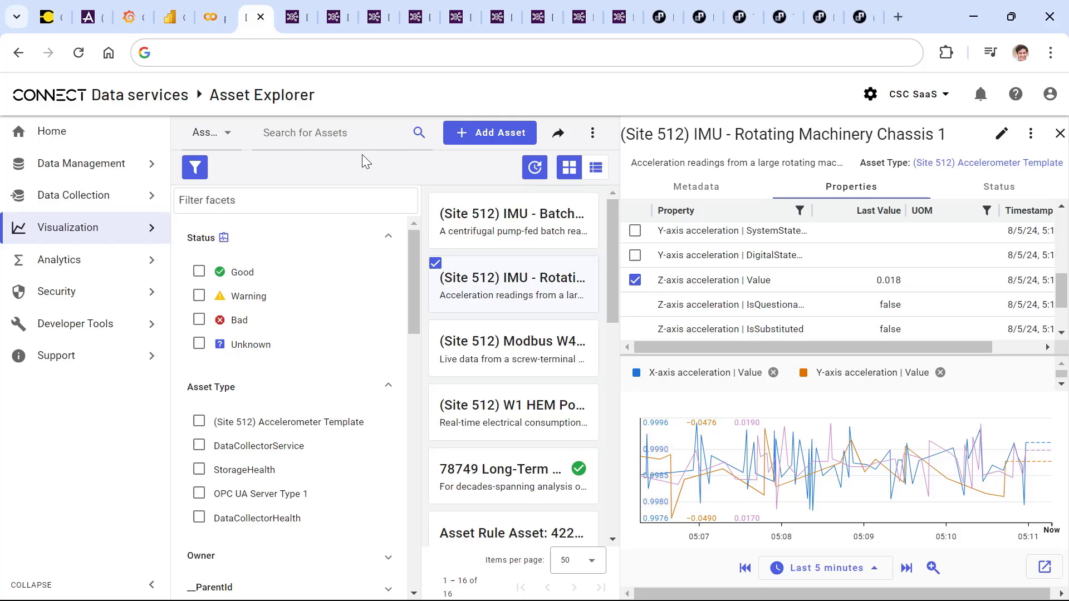
mouse_move(617, 226)
mouse_down()
mouse_move(616, 450)
mouse_move(616, 218)
mouse_up()
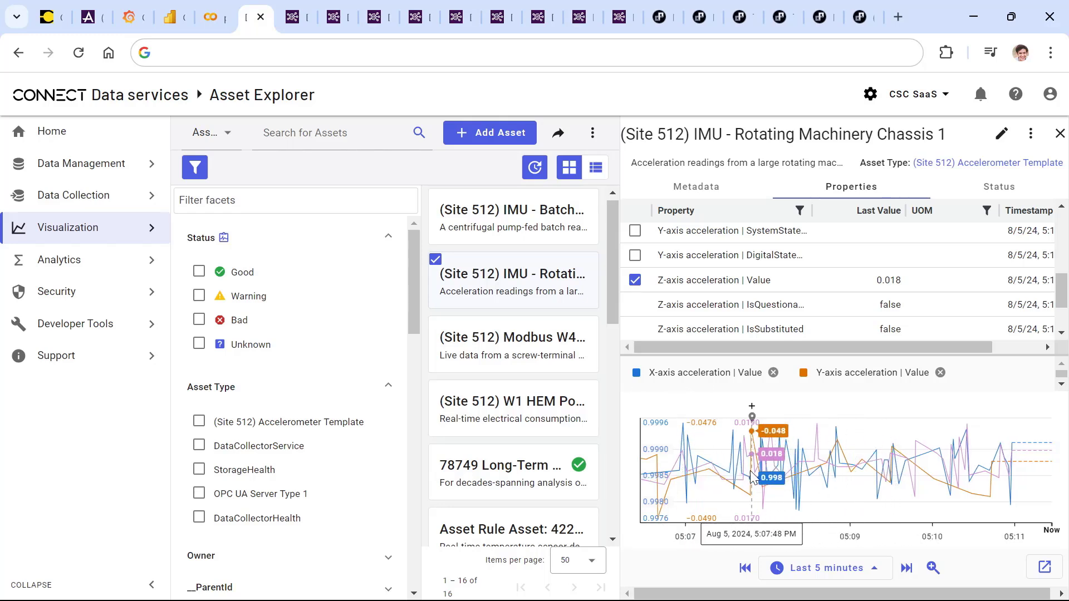
- Send the Rotating Machinery data view to the API Console, returning CSV acceleration values
click(293, 19)
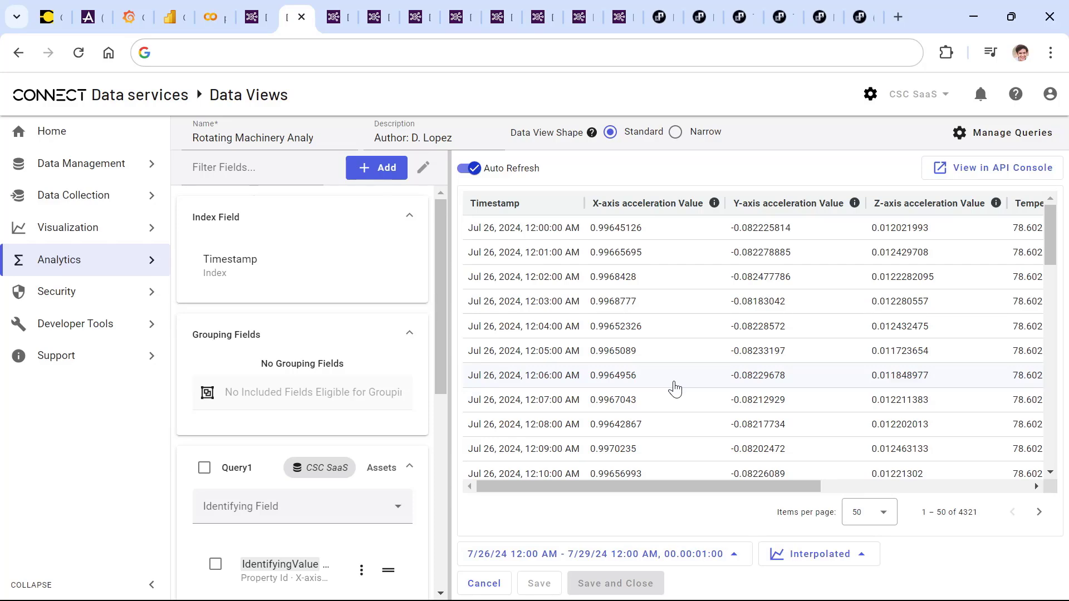
drag(649, 489, 579, 490)
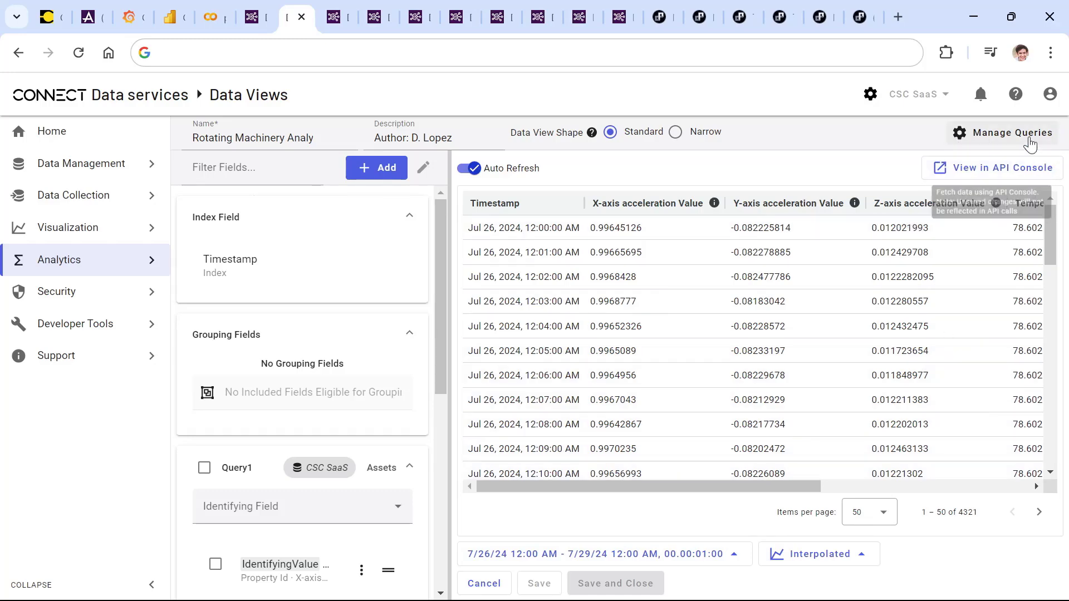
click(957, 170)
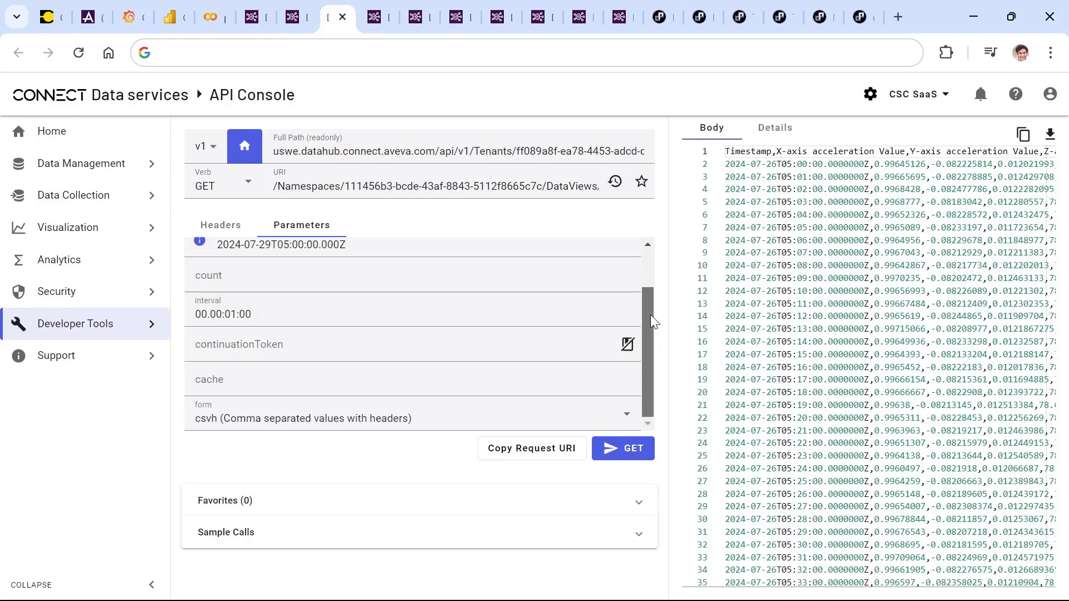
- Check the API Console response format options, then go to the Code Samples page
click(625, 415)
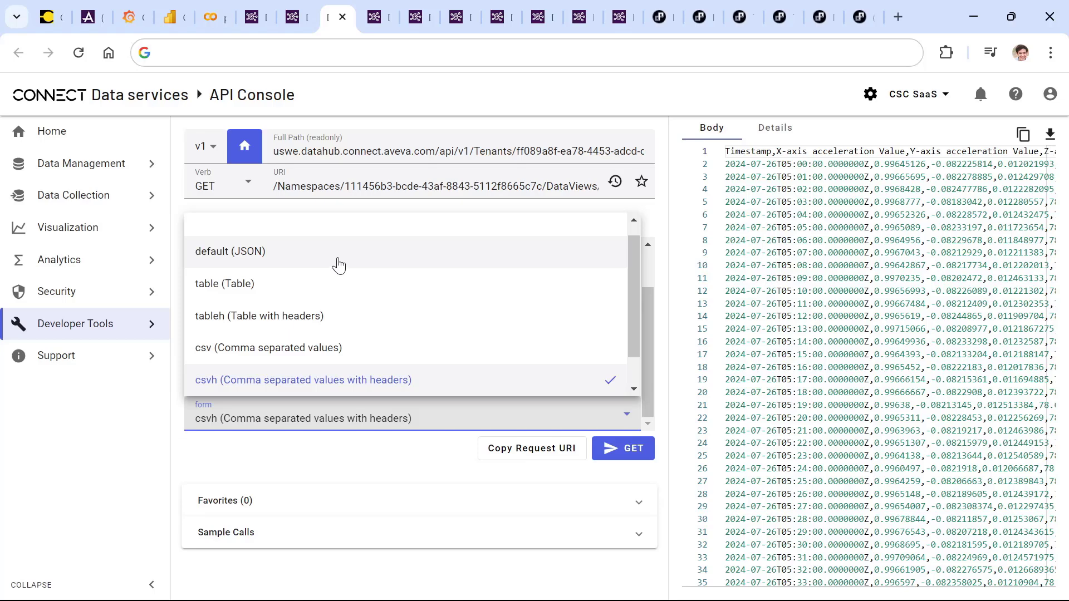
click(373, 18)
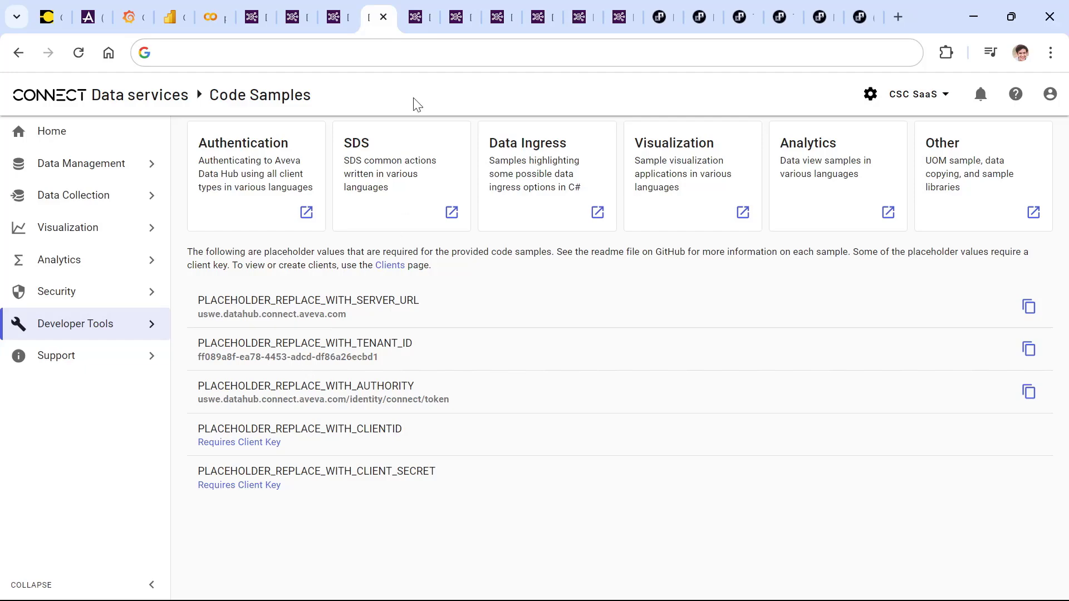
- Switch to the GraphQL Console showing the anomalous acceleration event query and its results
click(416, 19)
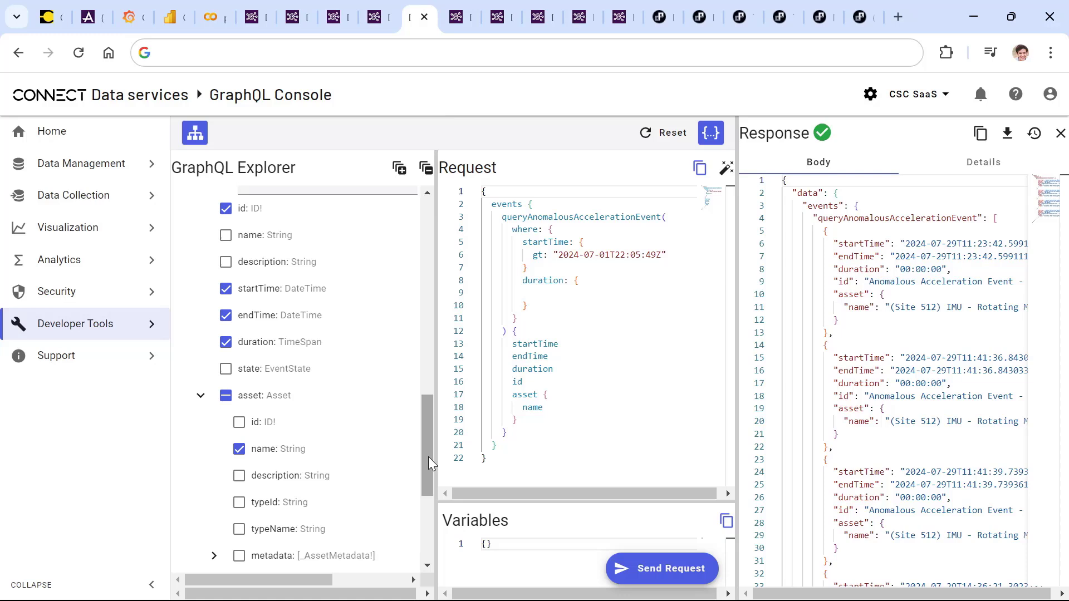
- Browse the GraphQL Explorer fields, then view Data Sharing Community 1's tenants and shared streams
drag(427, 464, 426, 245)
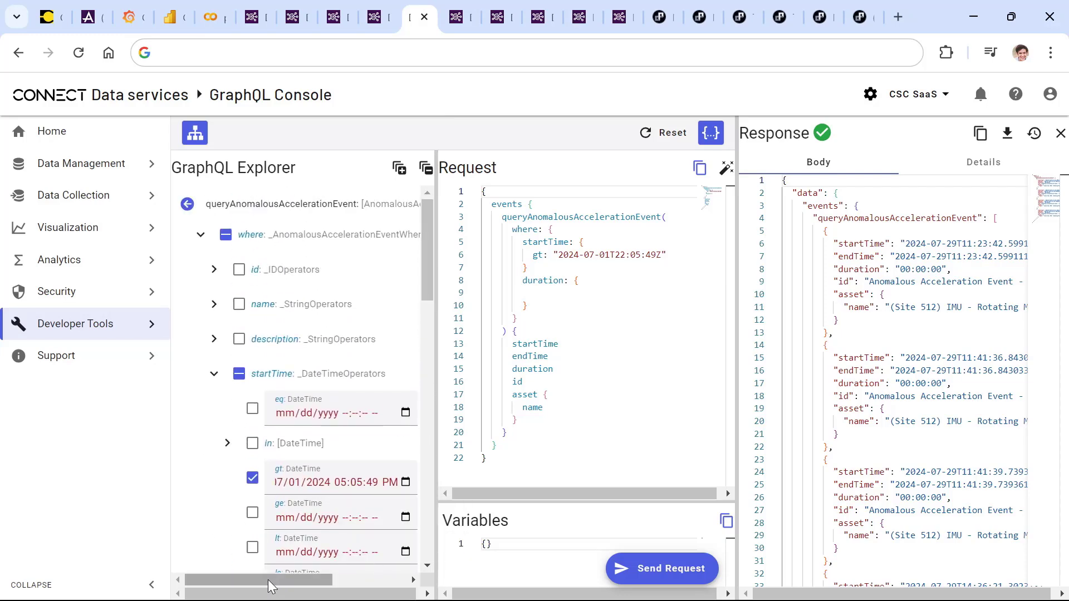
drag(273, 581, 238, 579)
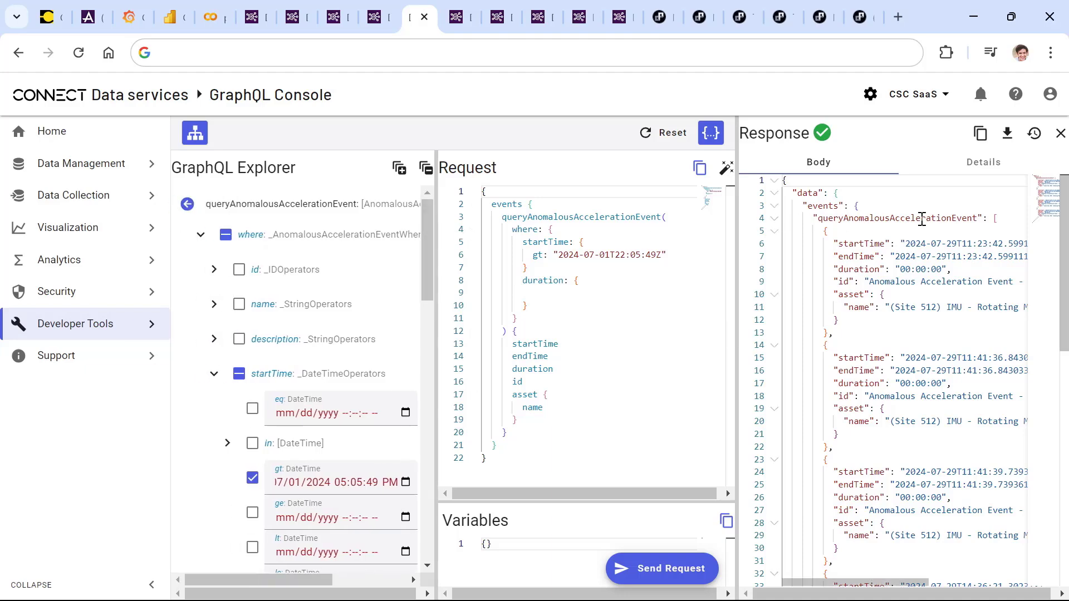
click(451, 23)
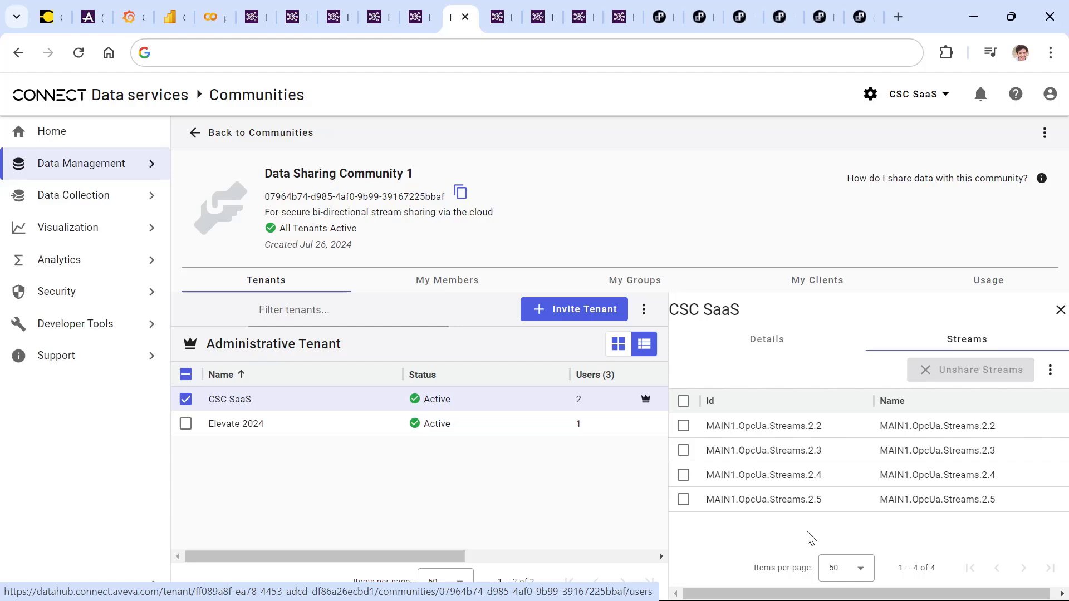
- Cancel a tenant invitation and reach the PI to CONNECT Agents installer download, version 2.2.1567.0
click(582, 312)
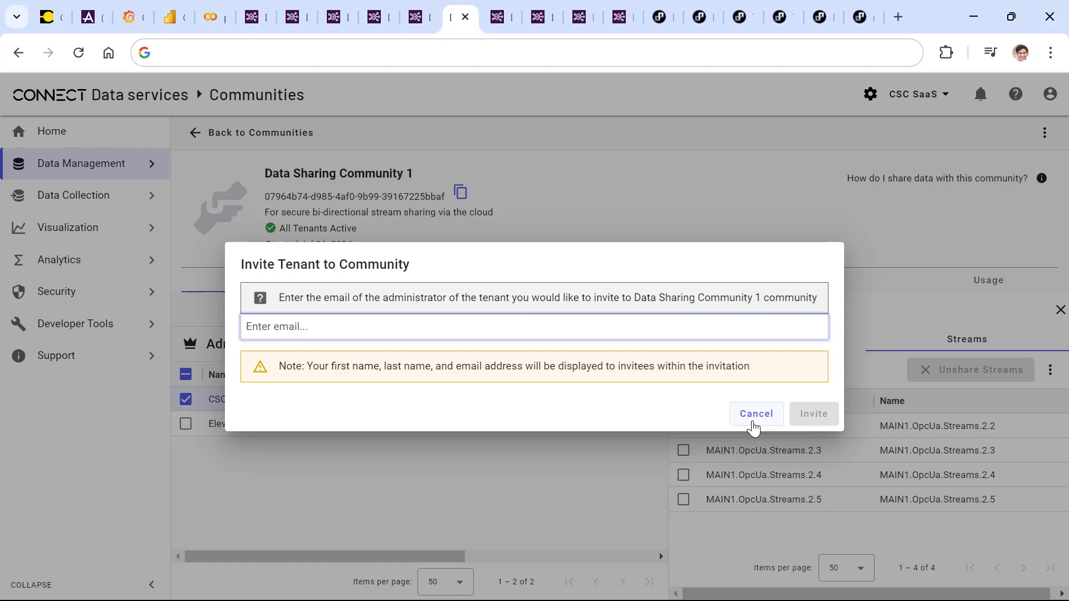
click(755, 428)
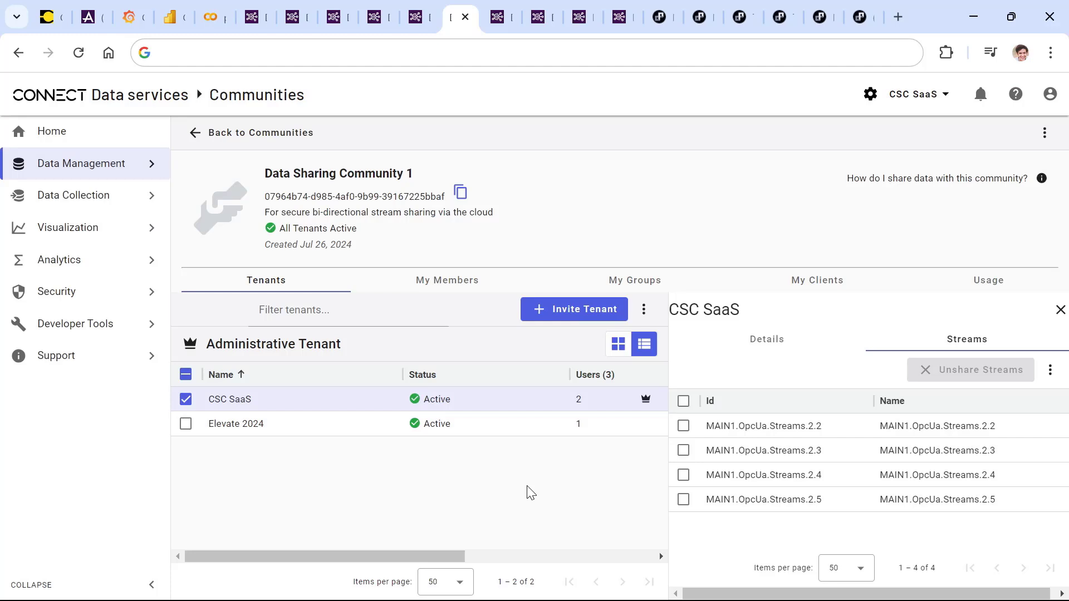
click(491, 24)
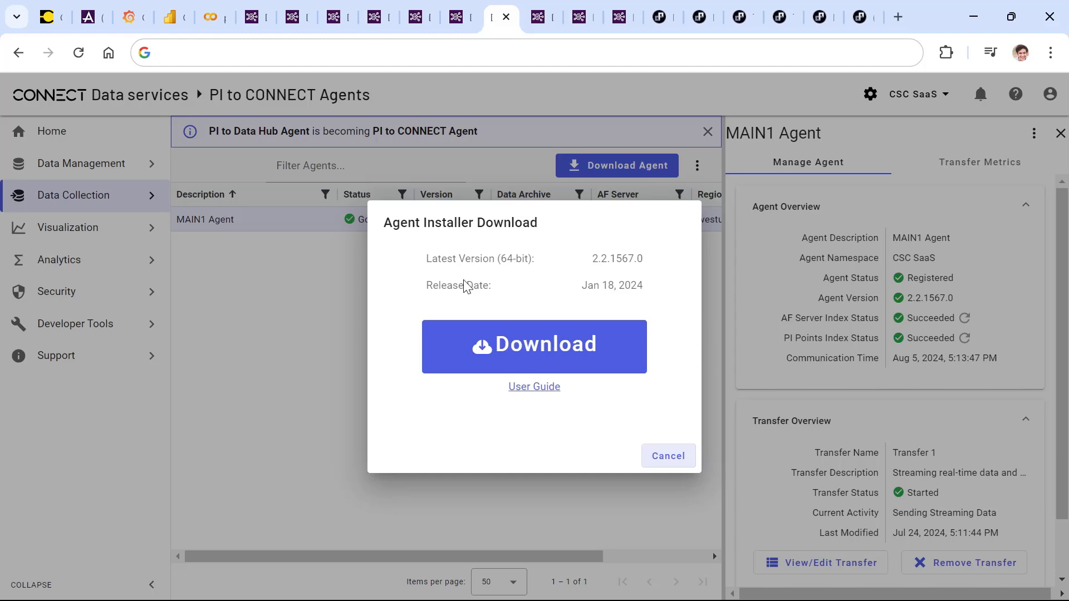
- Cancel the agent installer download to return to the MAIN1 Agent details, version 2.2.1567.0
click(668, 456)
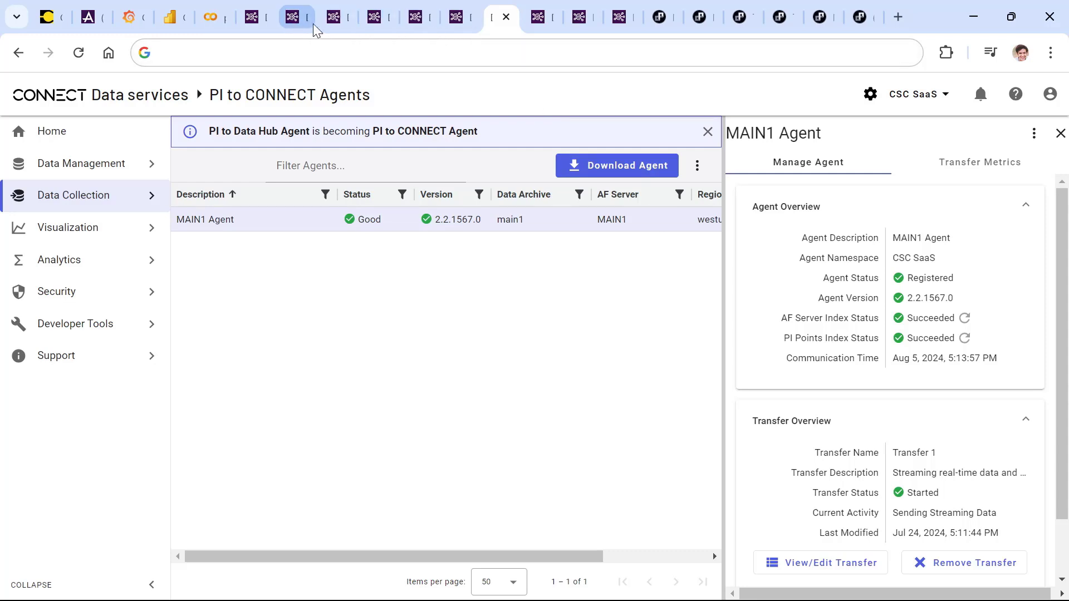
mouse_move(539, 30)
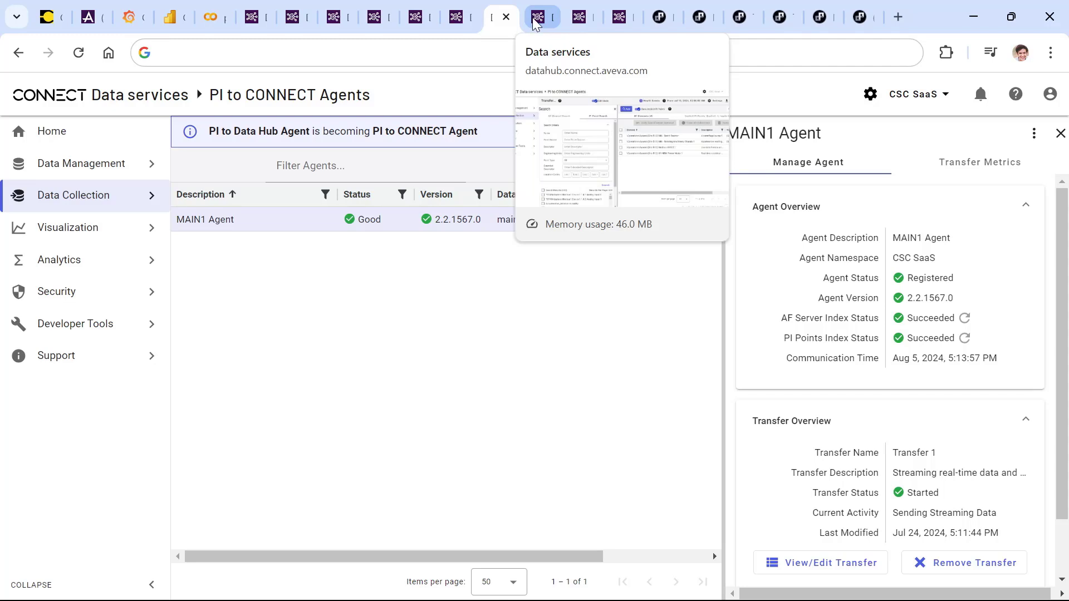
- Switch to the Edge Data Store & Adapters page listing LINUXSBC1 (35 streams) and MAIN1
click(535, 22)
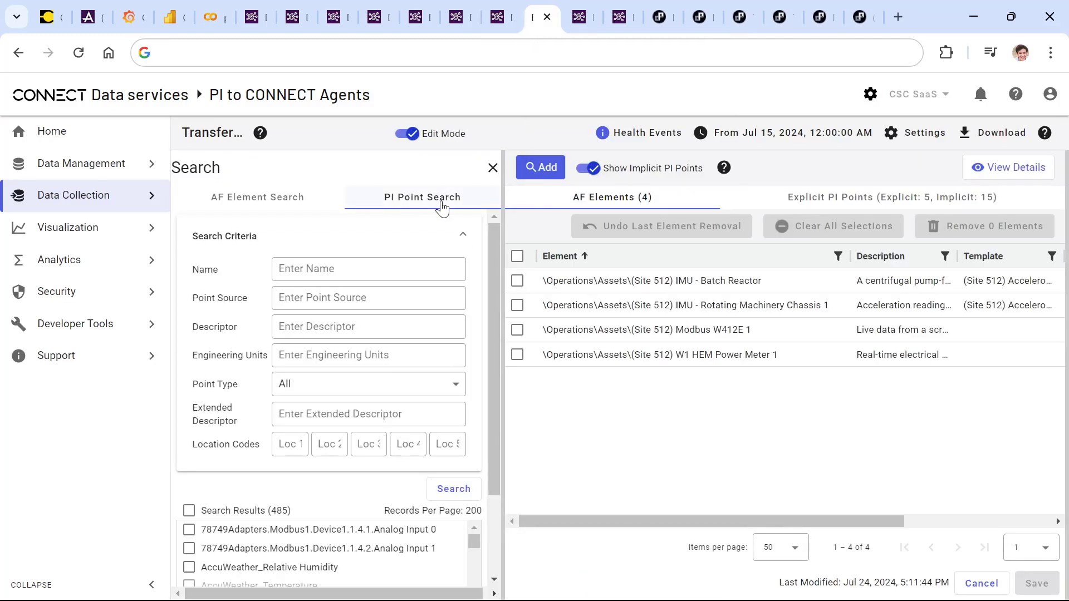
click(262, 197)
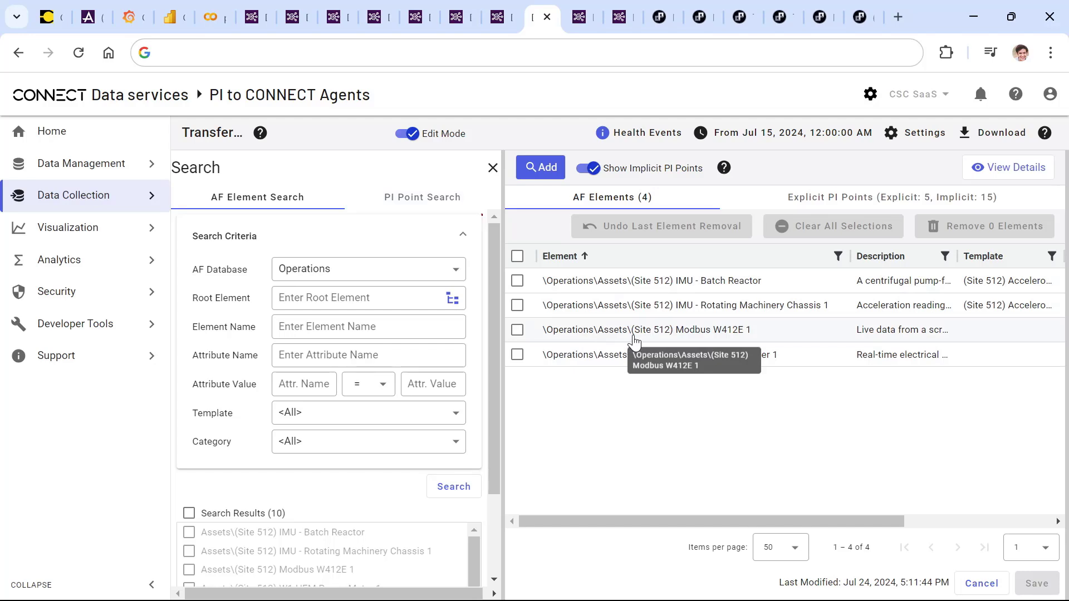
key(ctrl+Tab)
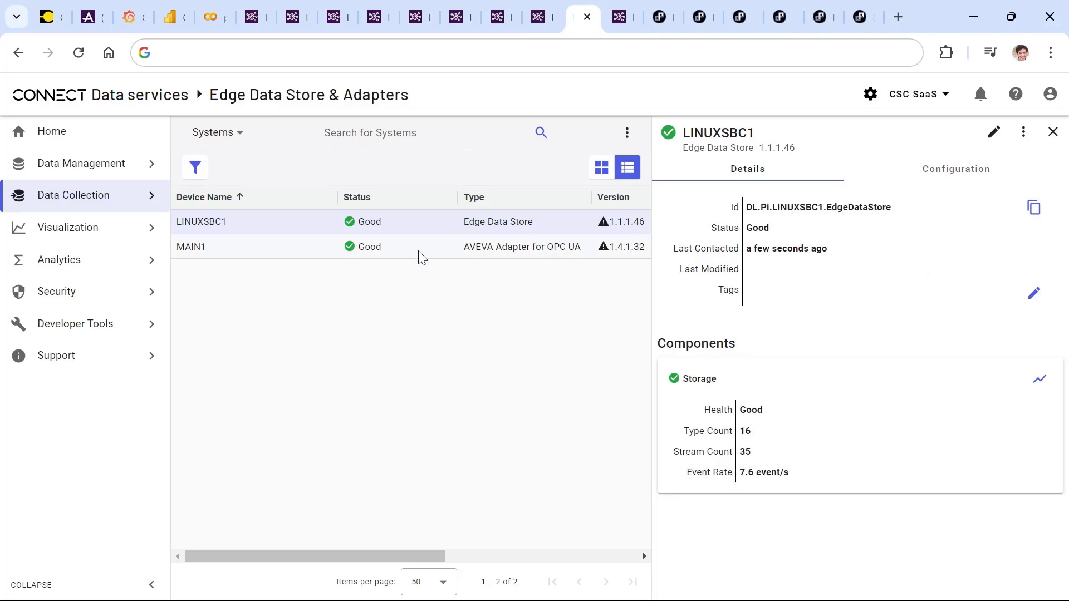
- Browse the device filter's Status and Types lists, then view the Temperature Streams Asset Rule
click(195, 167)
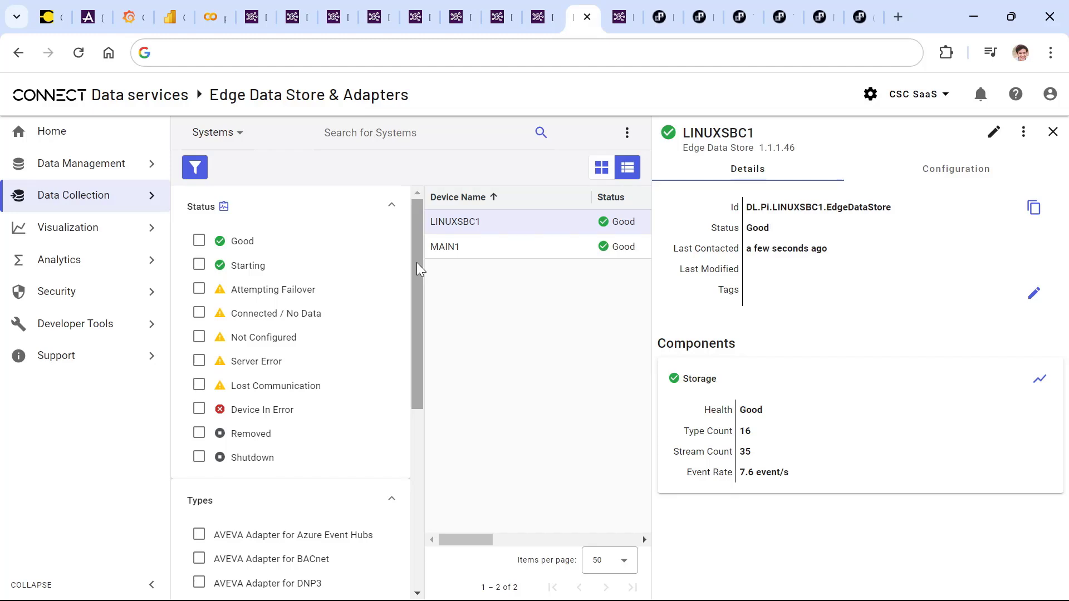
drag(421, 270, 394, 241)
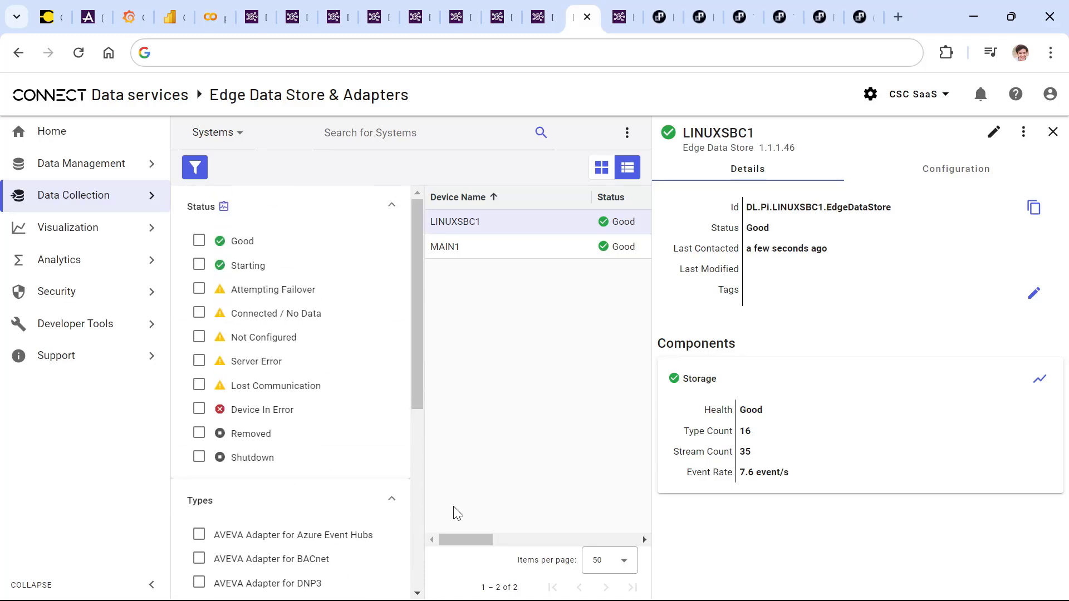
drag(466, 541, 490, 527)
click(624, 16)
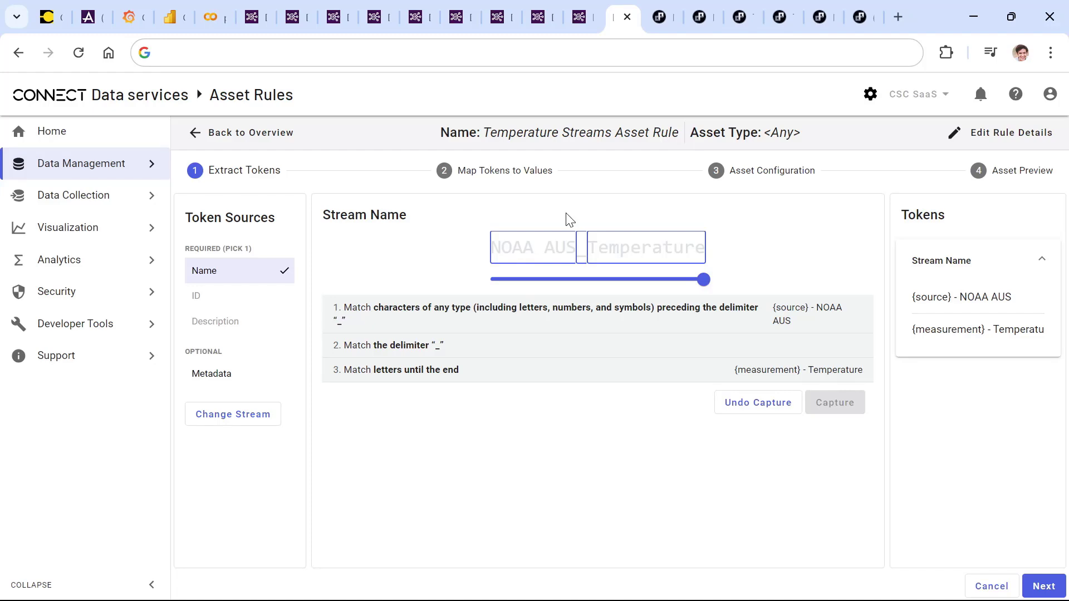
- Return to the Asset Explorer showing Rotating Machinery Chassis 1's X- and Y-axis acceleration trend
mouse_move(456, 23)
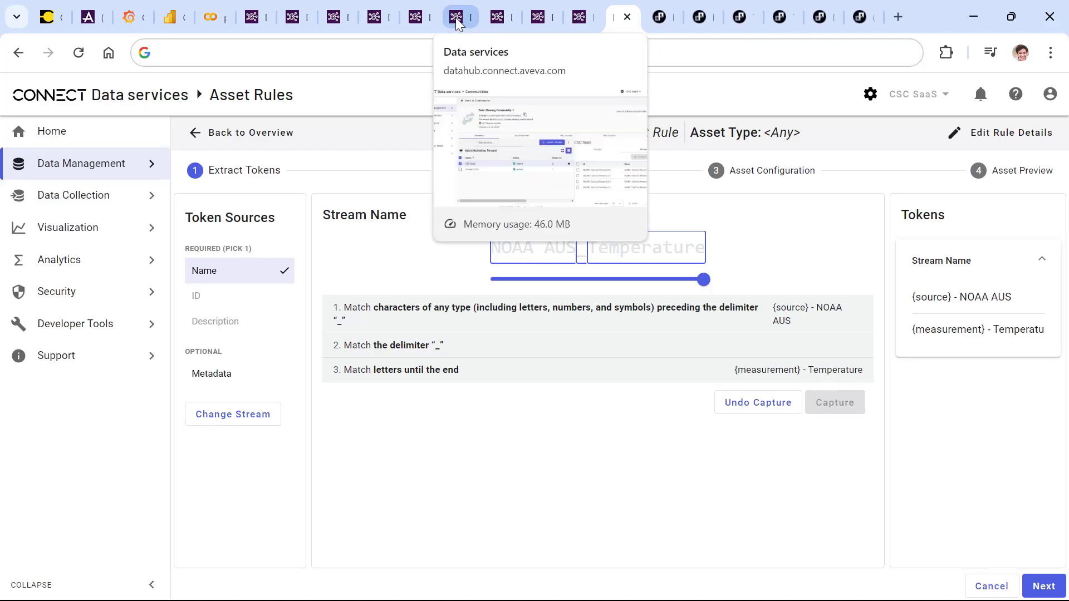
mouse_move(379, 24)
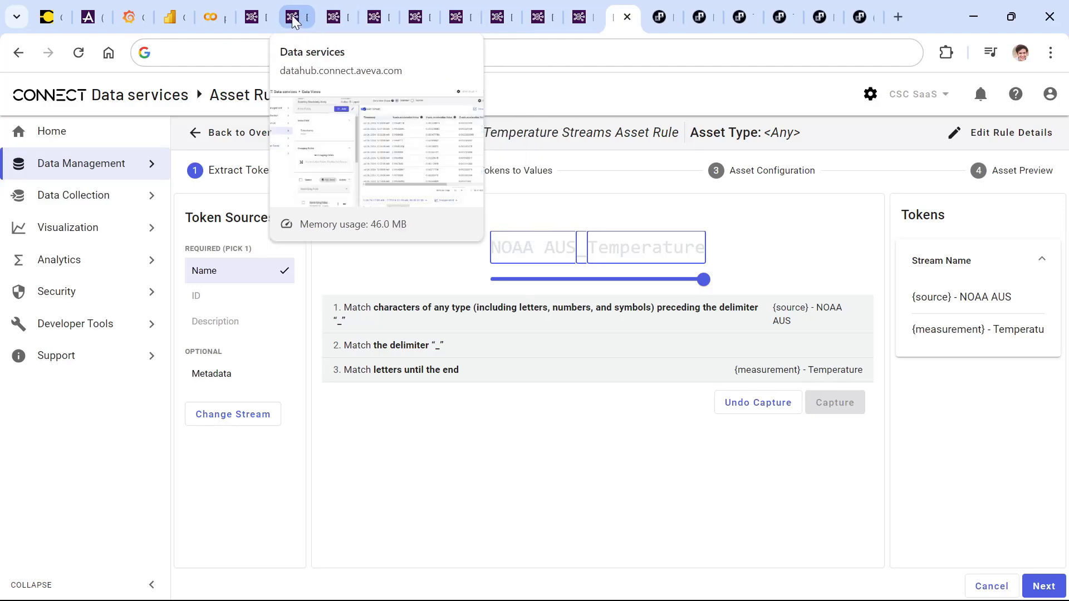
click(259, 19)
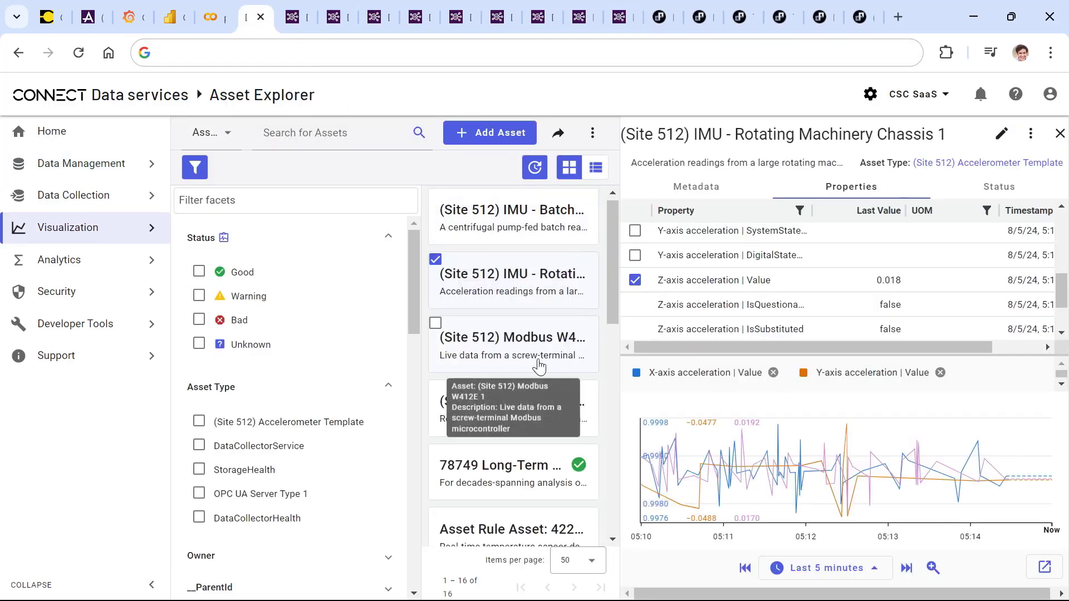
- Switch to the Chassis 1 monitoring dashboard, whose status board reads X 0.99879, Y -0.04861, Z 0.01855
drag(613, 251, 616, 223)
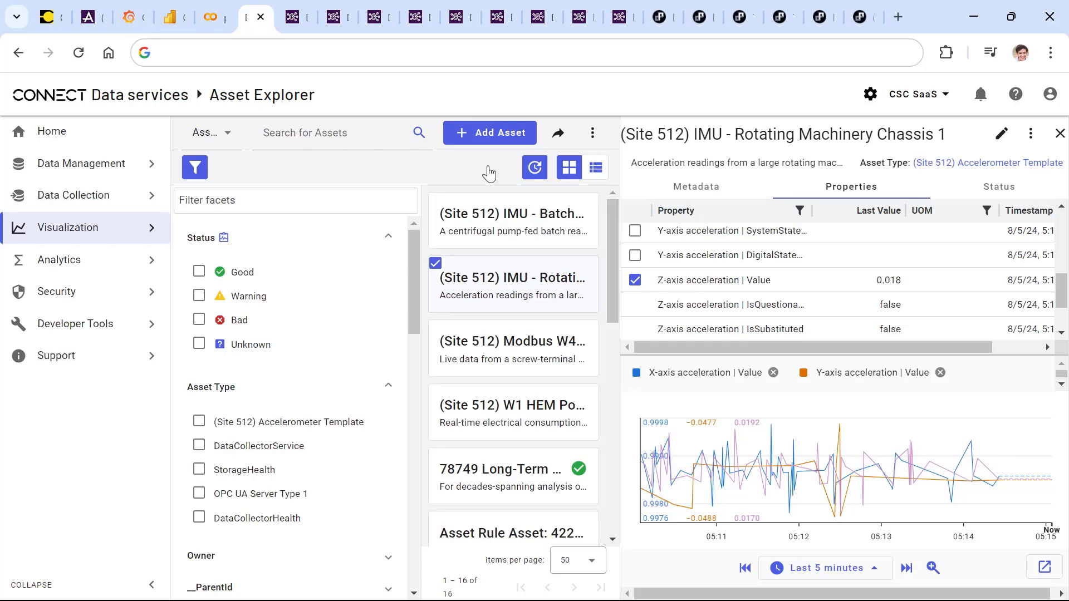
click(87, 18)
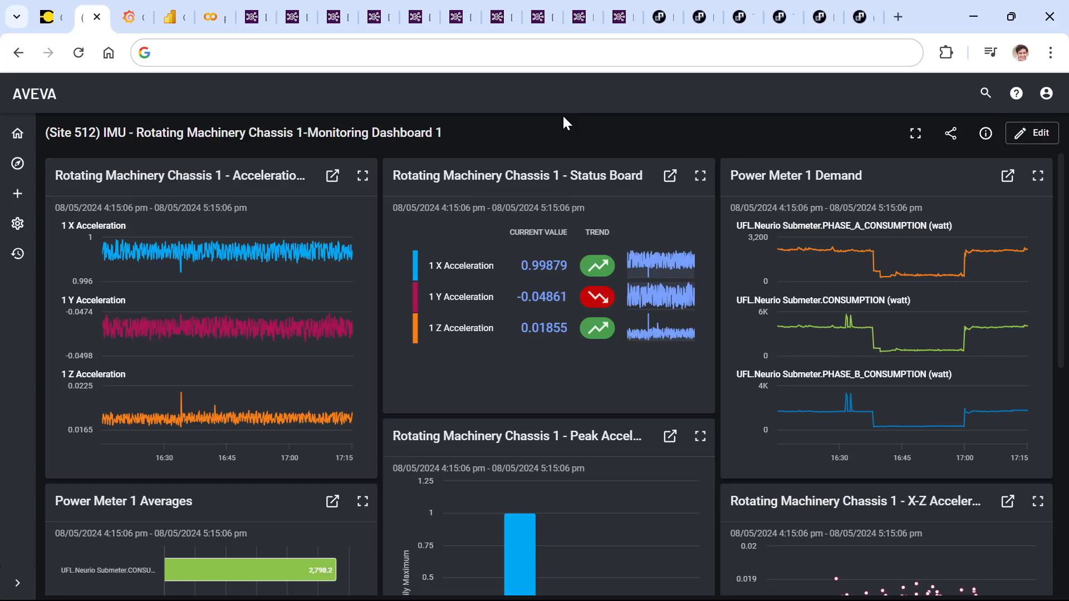
- Browse the Model Factory templates, then view the Asset Anomaly Detection 1 quick-start overview
click(660, 22)
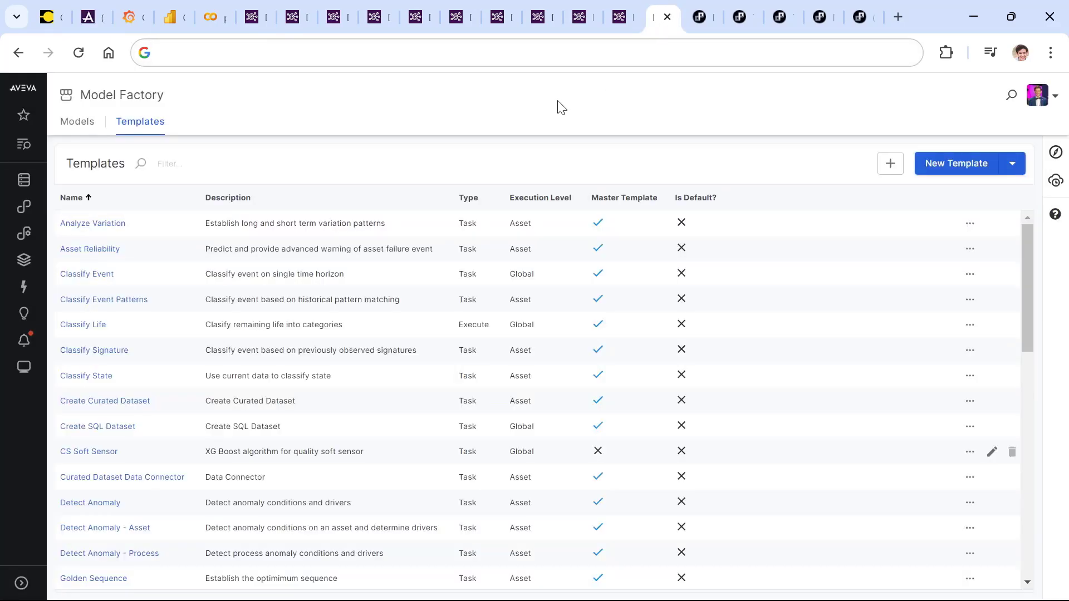
scroll(200, 309, down, 10)
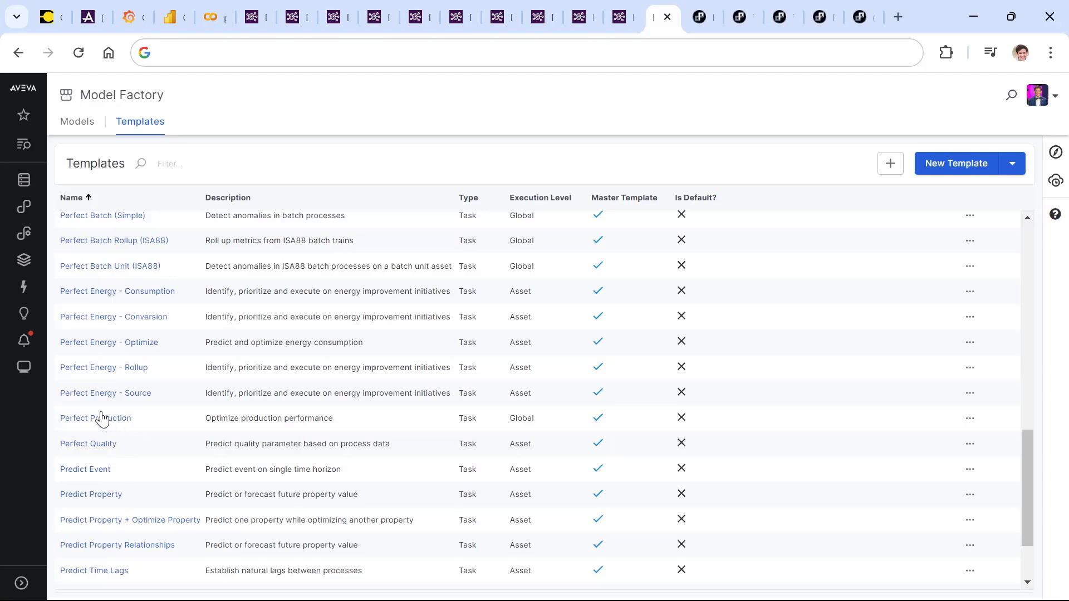
scroll(121, 412, up, 5)
scroll(121, 412, up, 4)
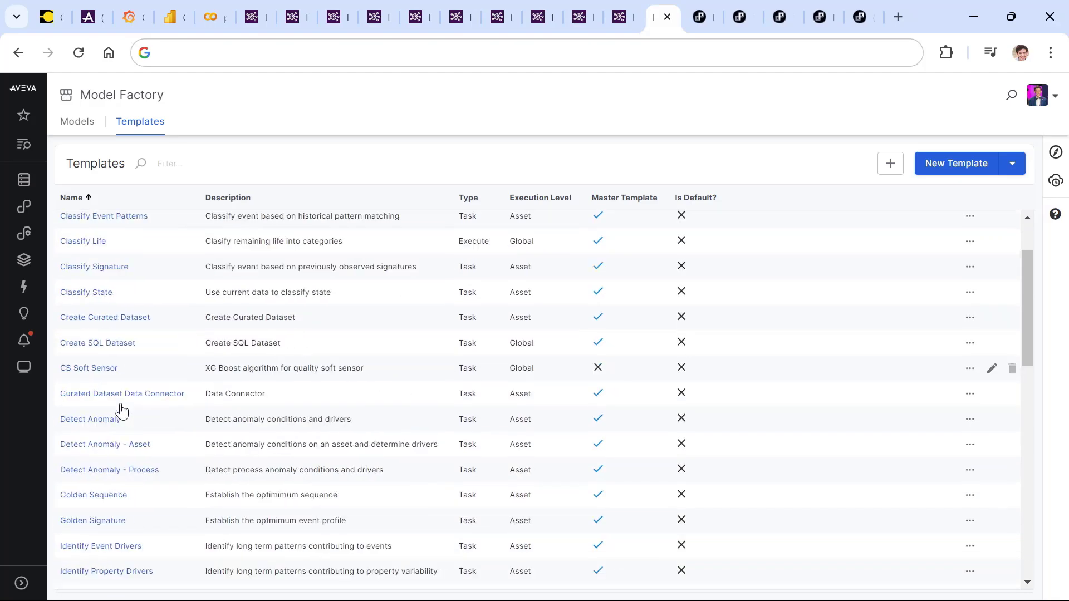
scroll(121, 412, up, 2)
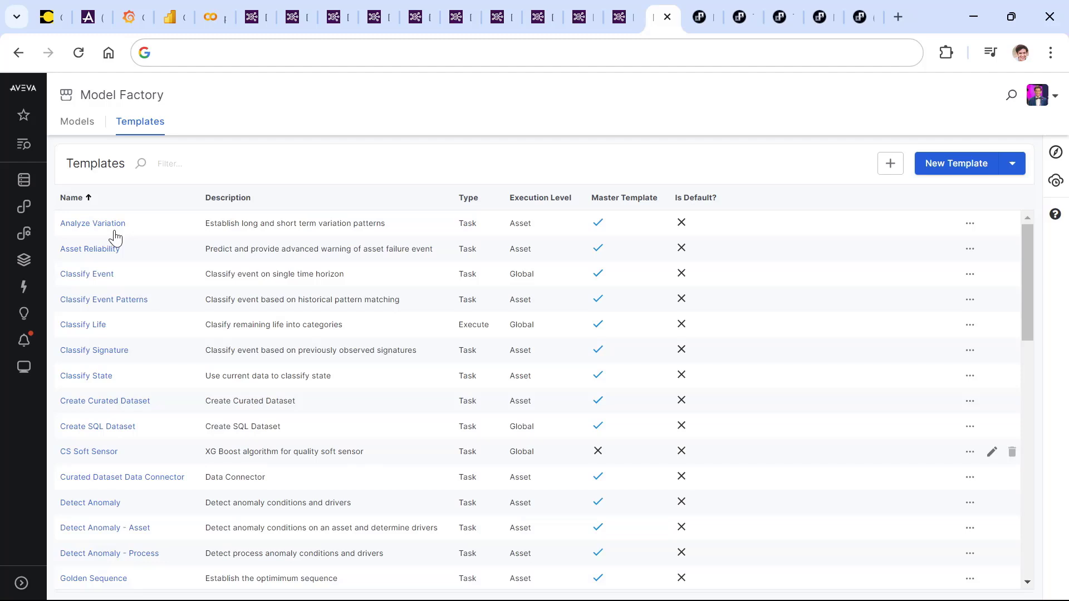
click(693, 22)
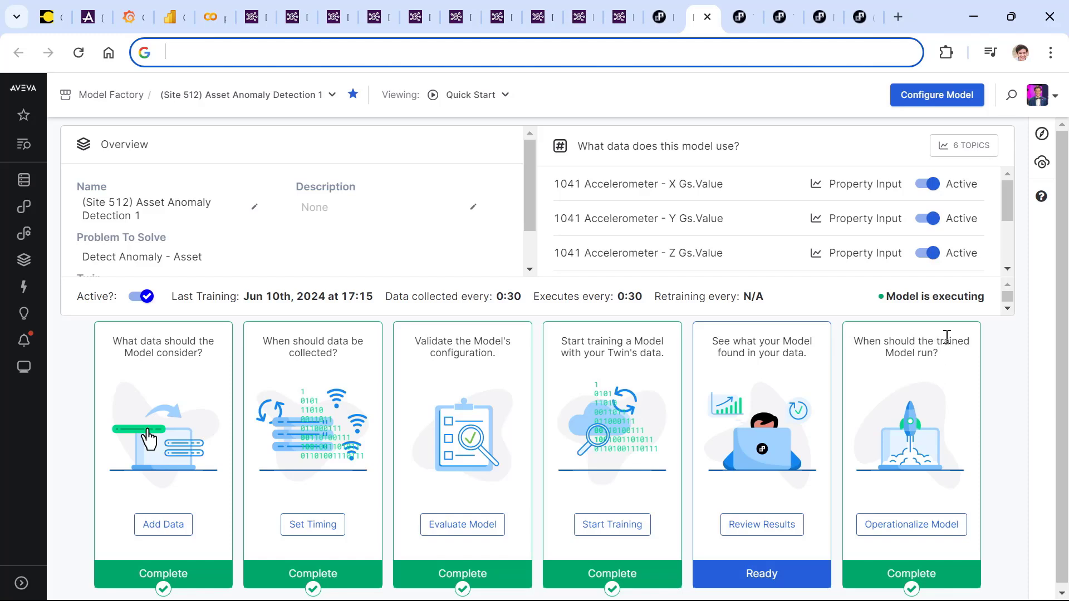
- Scroll the model's data list, then view Rotating Machine 74656's digital twin properties (anomaly score 278.7)
click(1009, 196)
mouse_move(1008, 191)
mouse_down()
mouse_move(1009, 245)
mouse_move(1010, 183)
mouse_up()
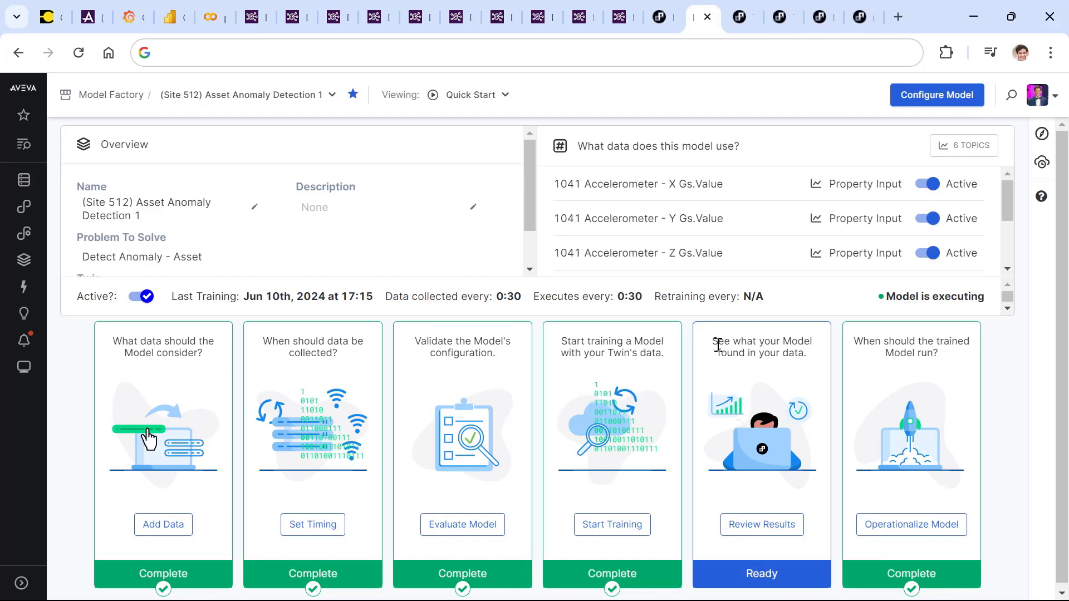
click(742, 17)
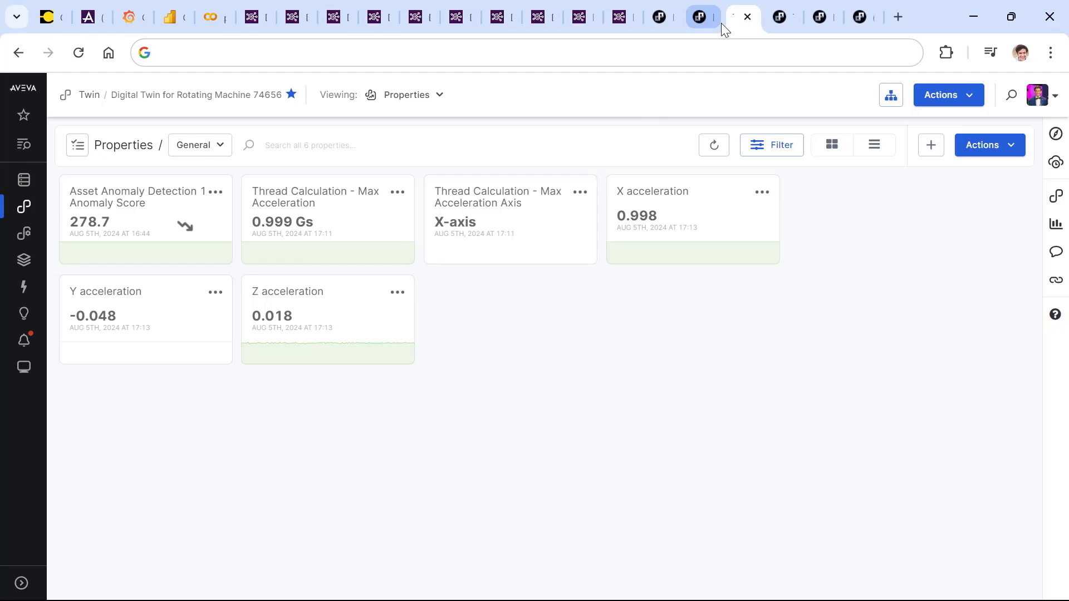
- Show the thread's calculation code and highlight lines 4–22 that find the peak axis
click(779, 19)
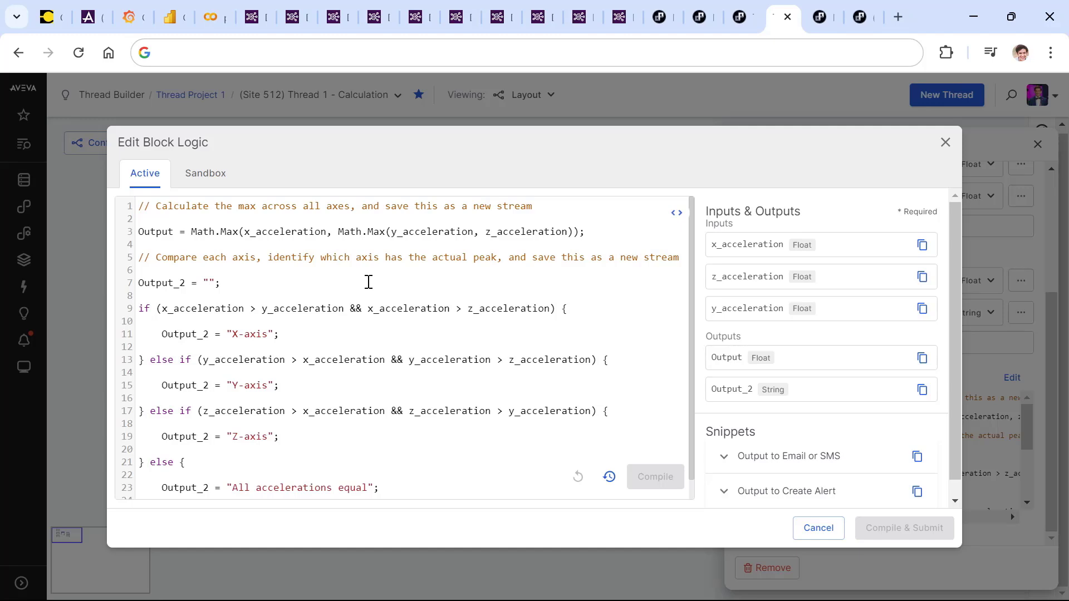
drag(286, 246, 421, 479)
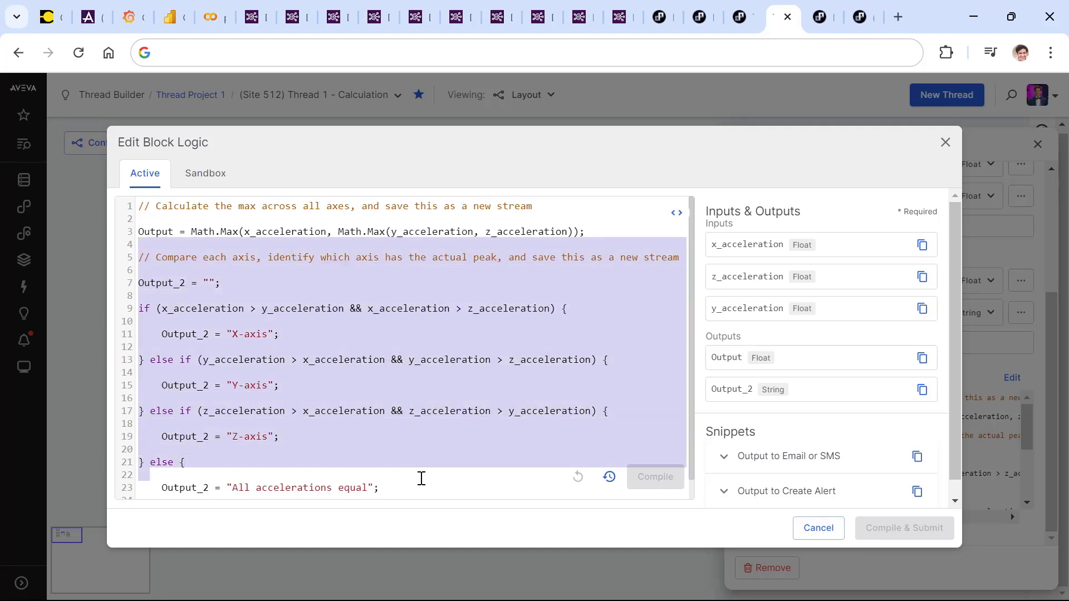
click(535, 285)
- Review the digital twin properties and high anomaly score alert, then return to the model overview
click(739, 21)
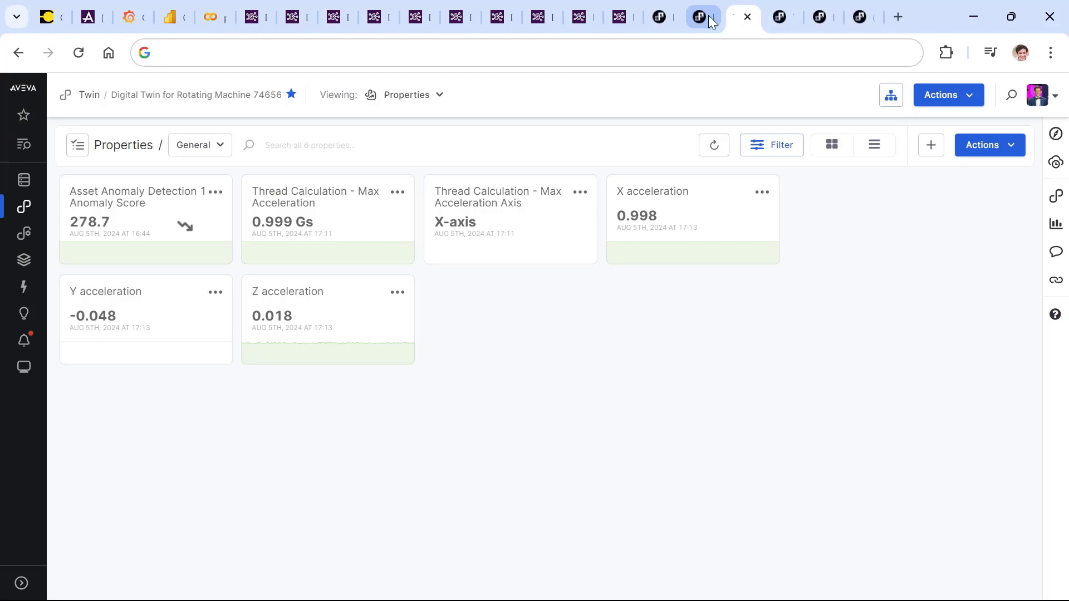
click(703, 21)
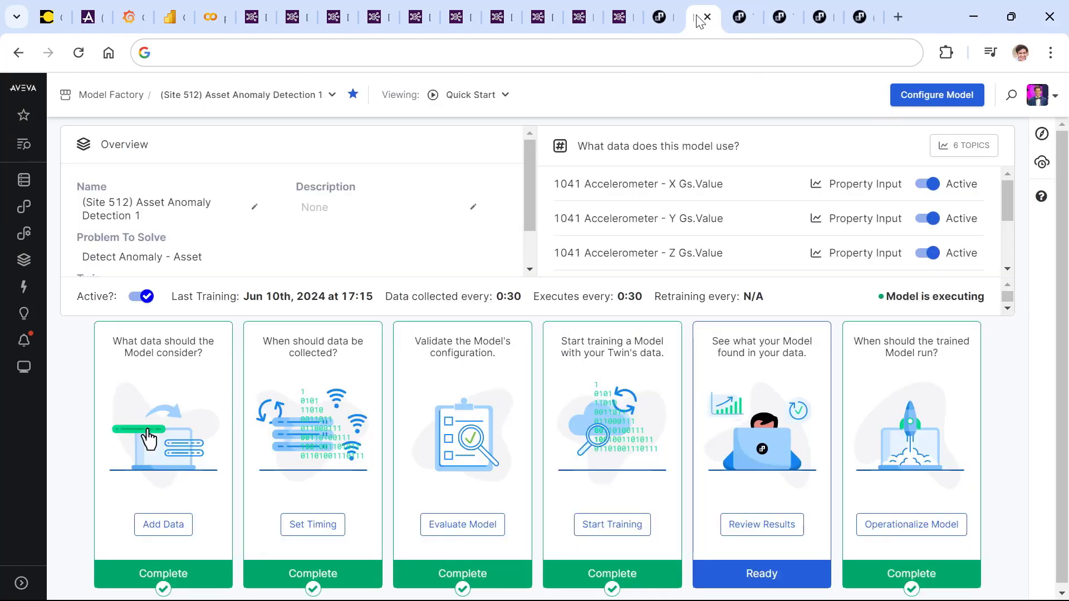
click(819, 21)
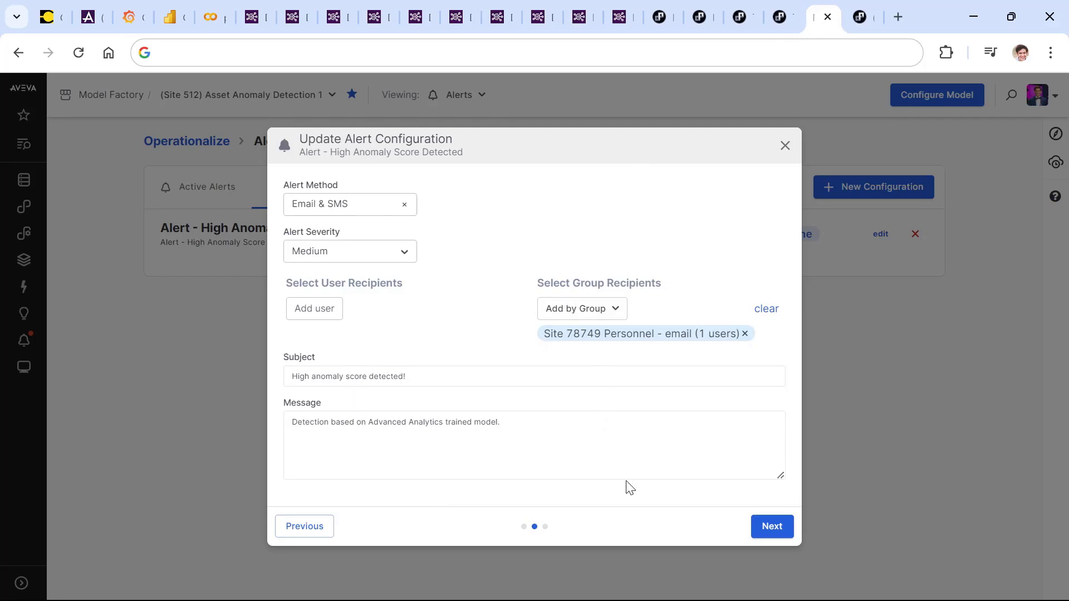
click(773, 29)
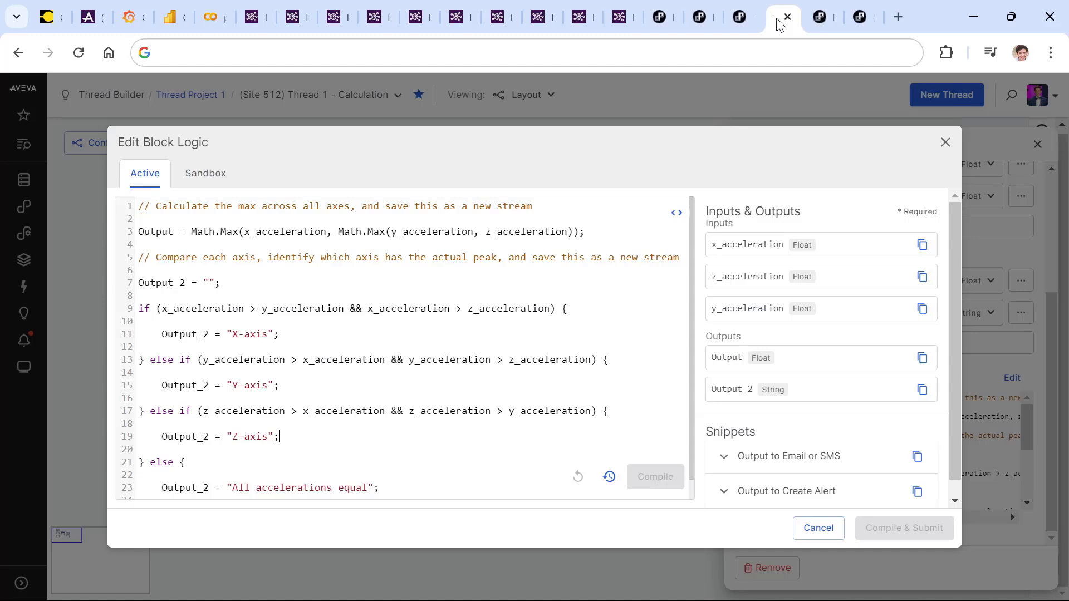
click(698, 22)
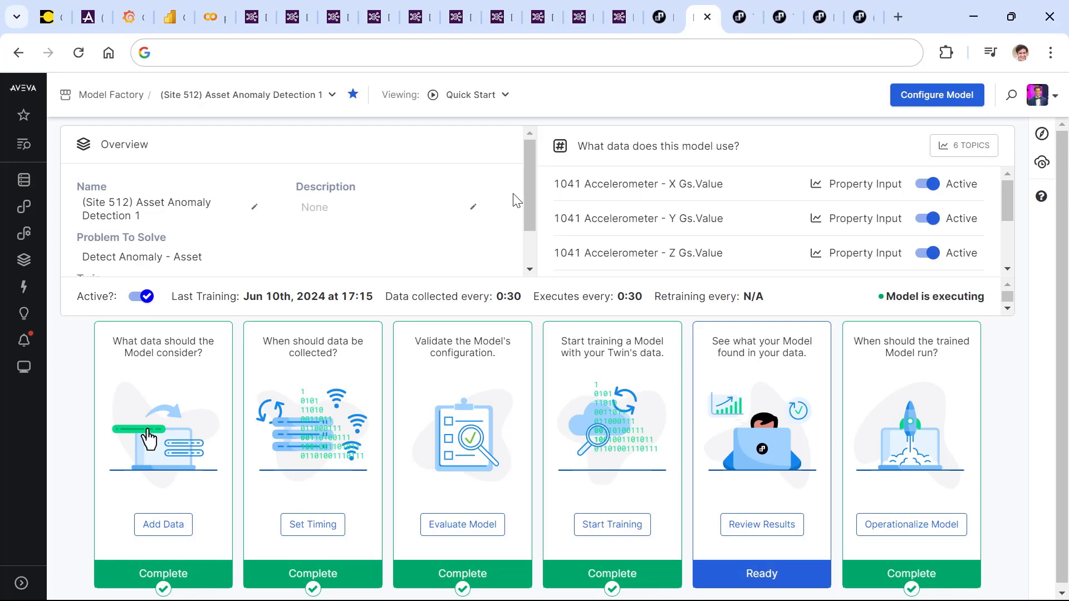
- Switch to the (Site 512) Monitor View 1 with Ideal Running Conditions tiles and anomaly score timeline
click(859, 14)
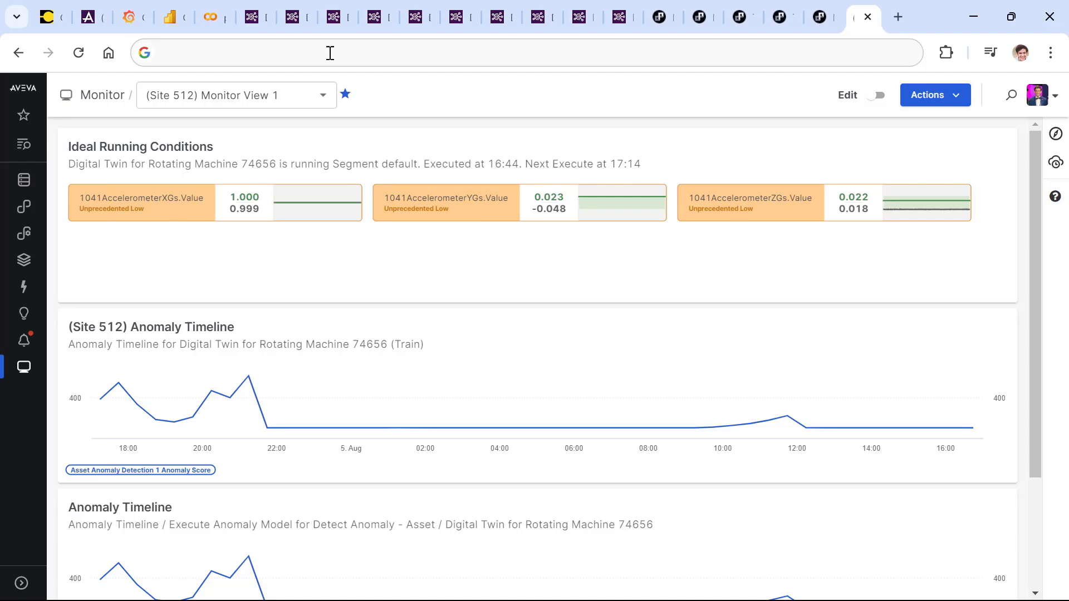
- Leave the monitor view for the Chassis 1 dashboard, now reading X 0.99852, Y -0.0479, Z 0.01774
click(294, 16)
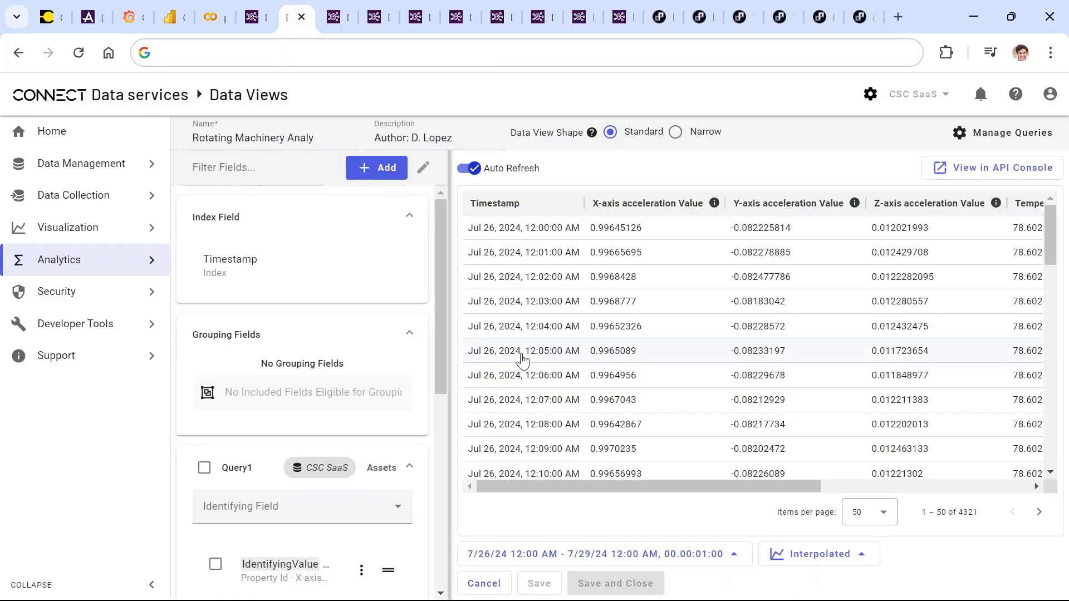
key(ctrl+2)
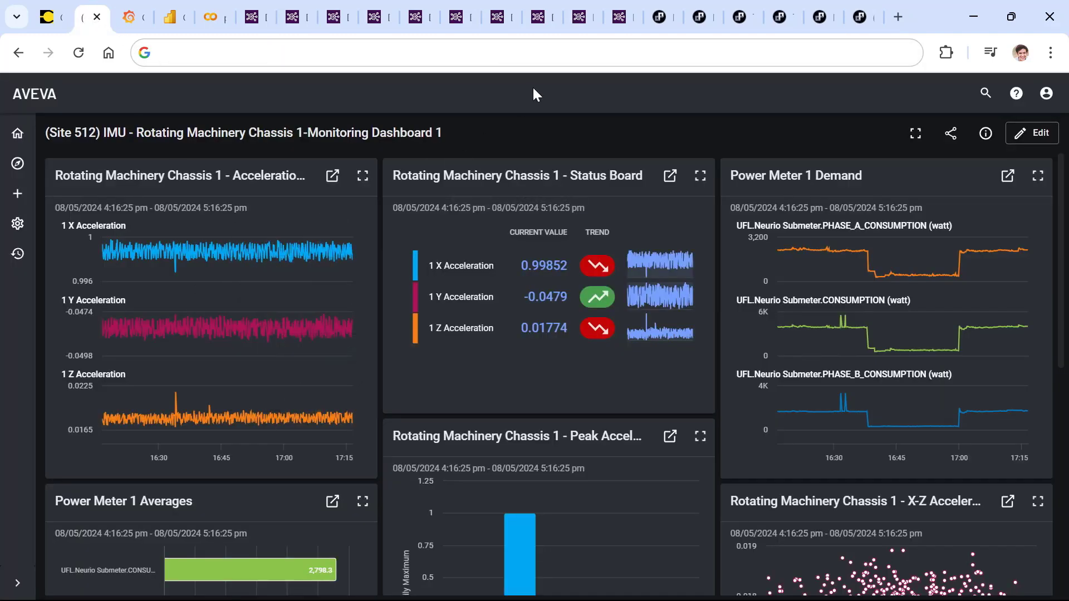